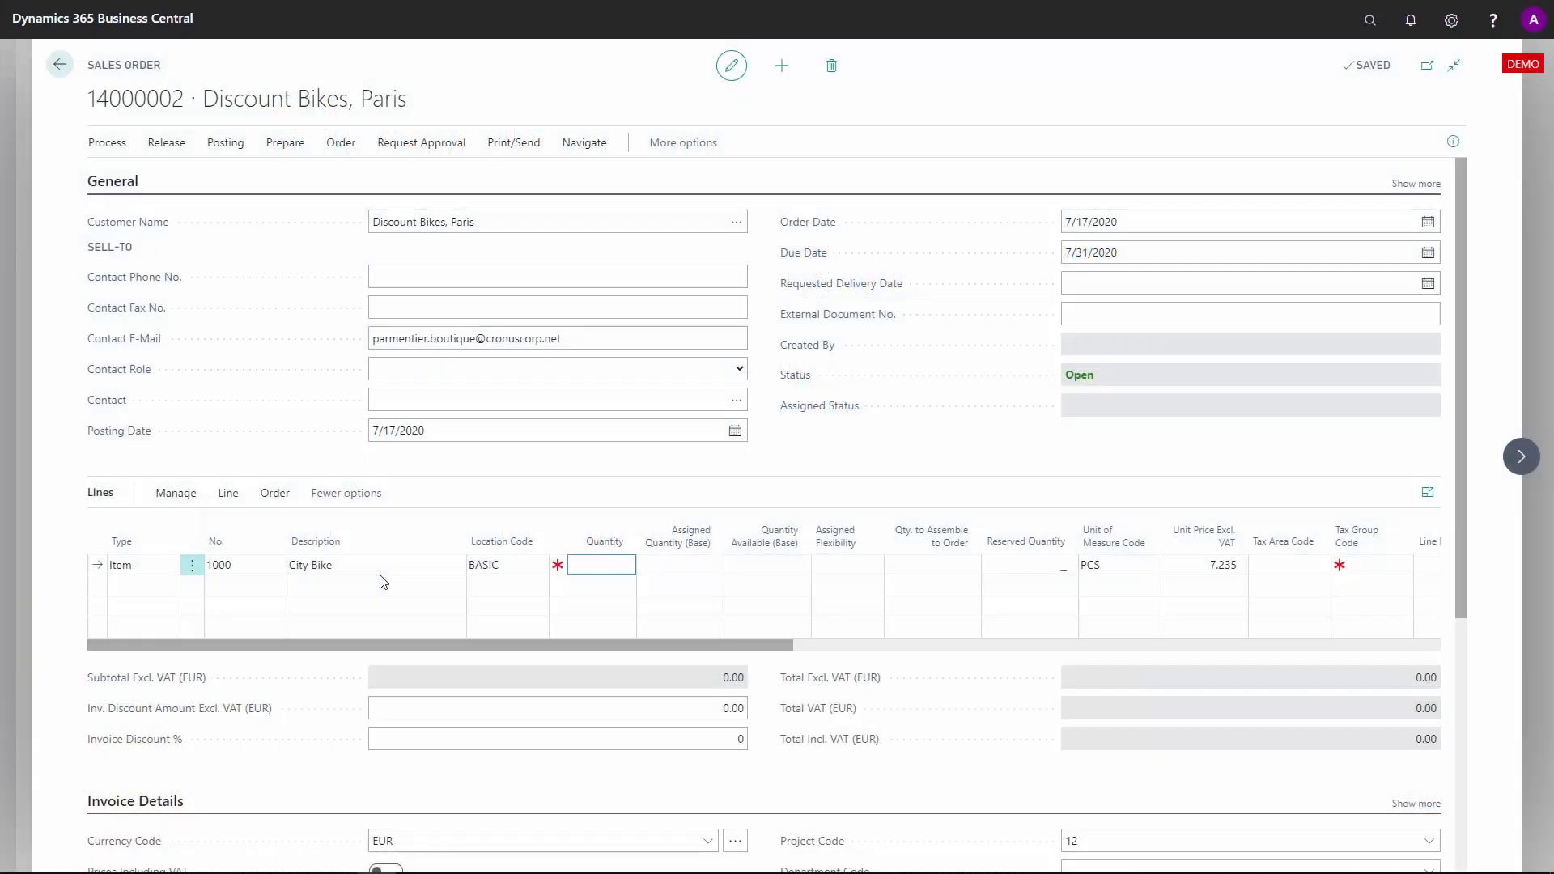
# Step: Enter quantity 30 on the City Bike line, which gets 25 assigned and a low-inventory warning
pyautogui.click(608, 564)
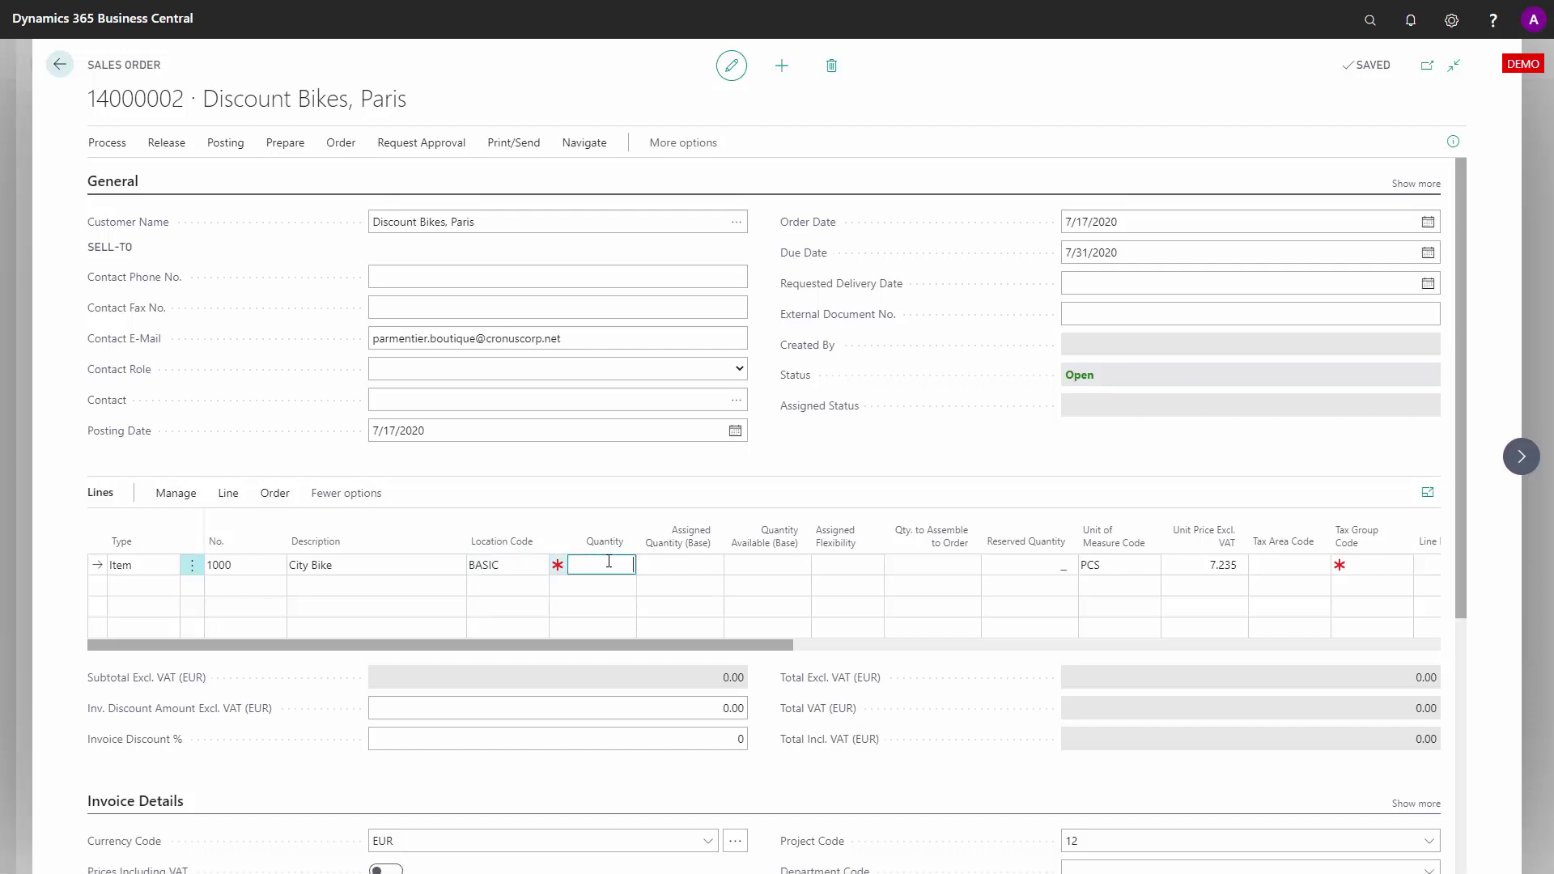
pyautogui.write('30')
pyautogui.press('Tab')
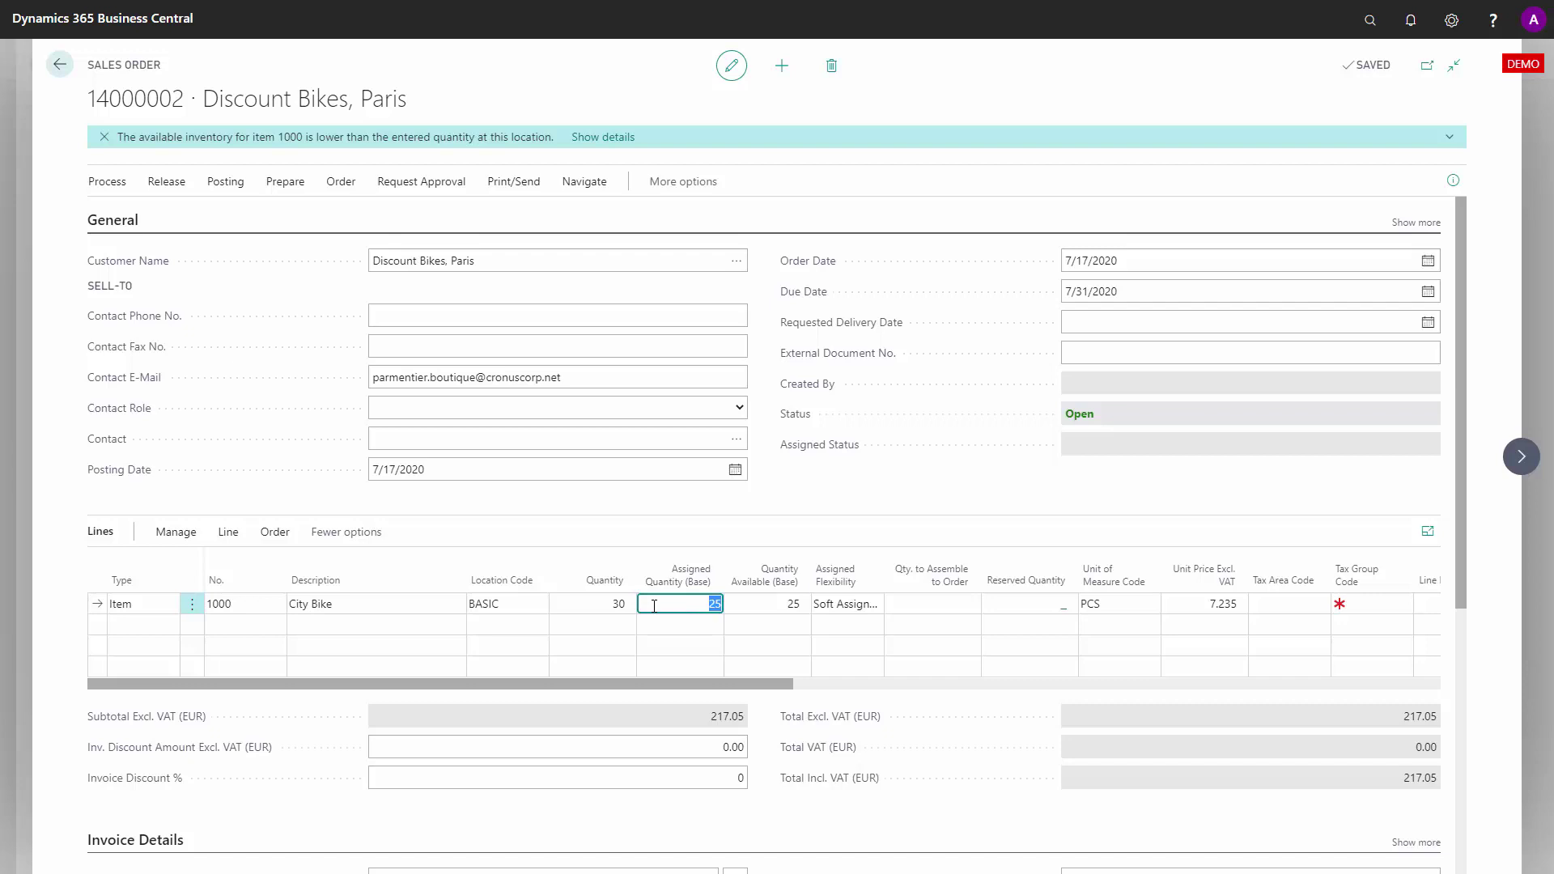
# Step: Run the Graphical Inventory Profile for the City Bike line with Use Assigned Quantity from Sales Order Lines on
pyautogui.click(228, 534)
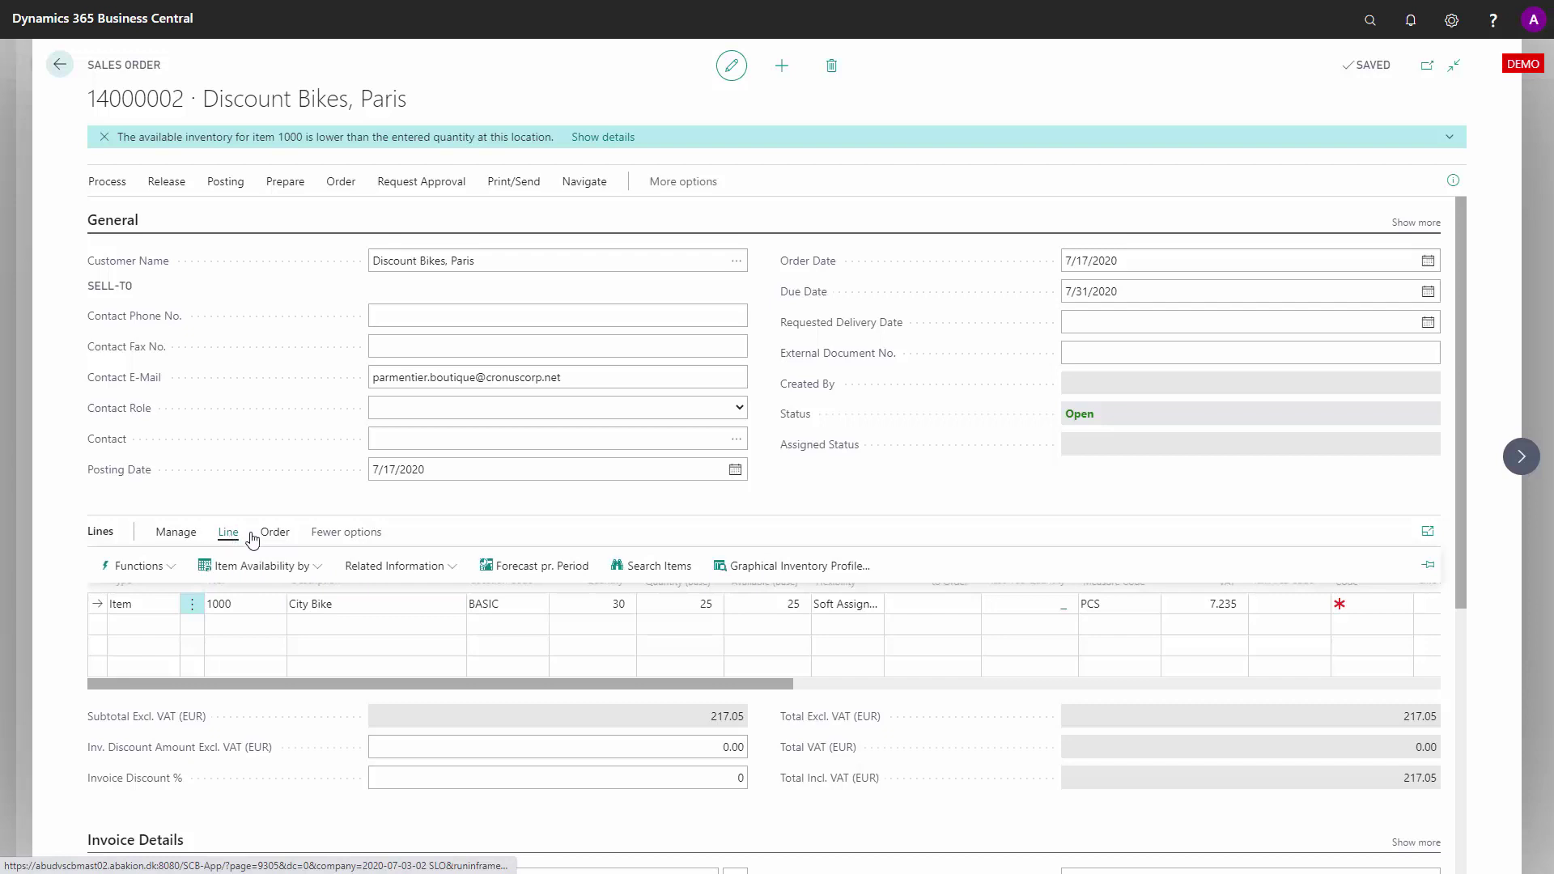
pyautogui.click(792, 567)
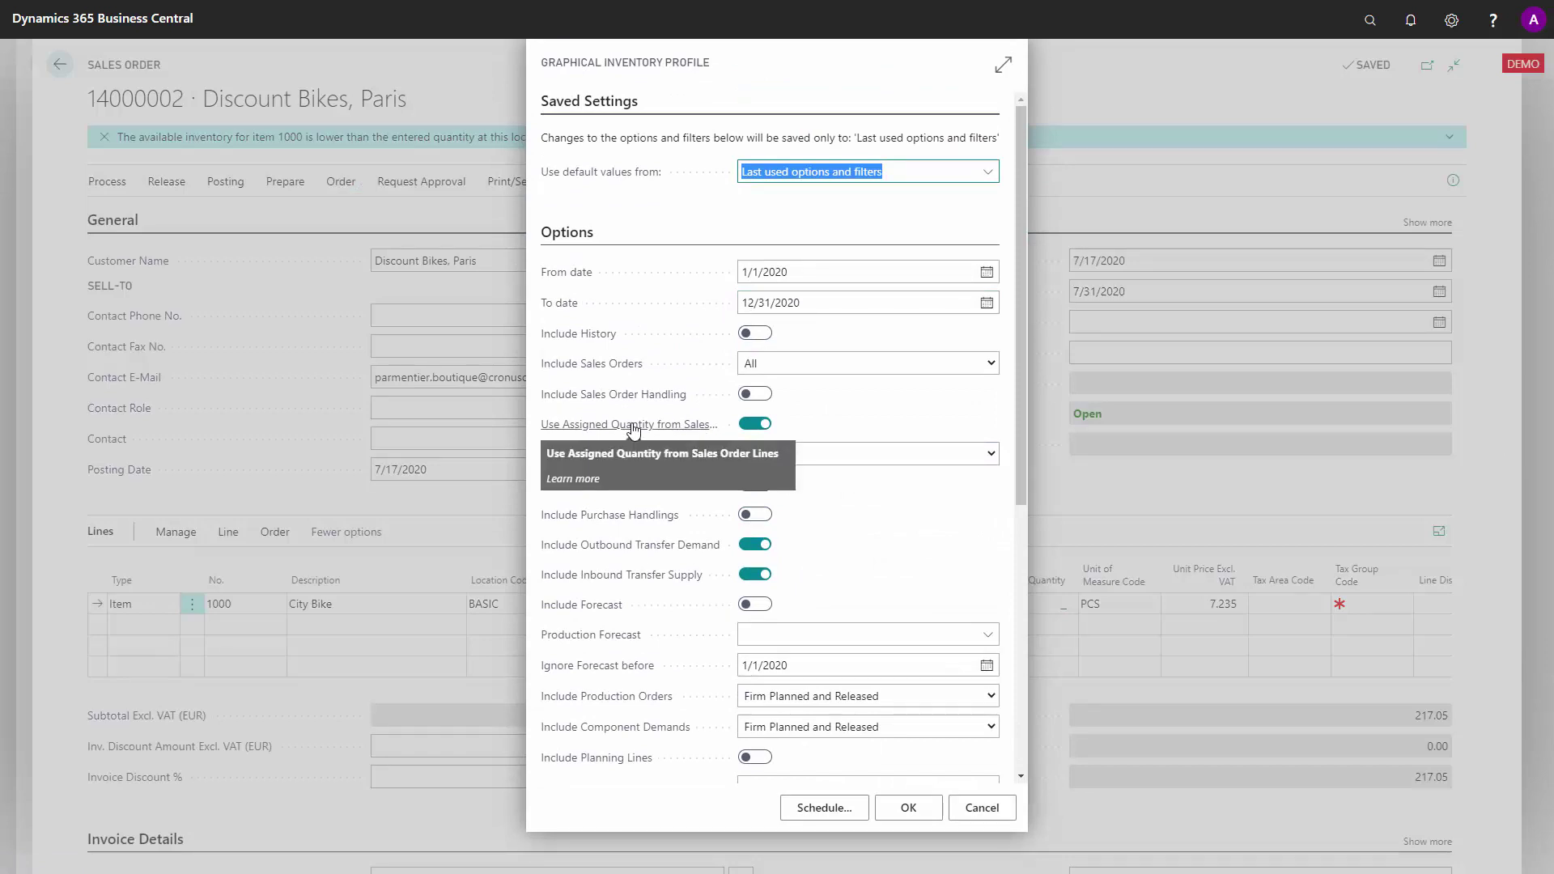
pyautogui.click(911, 806)
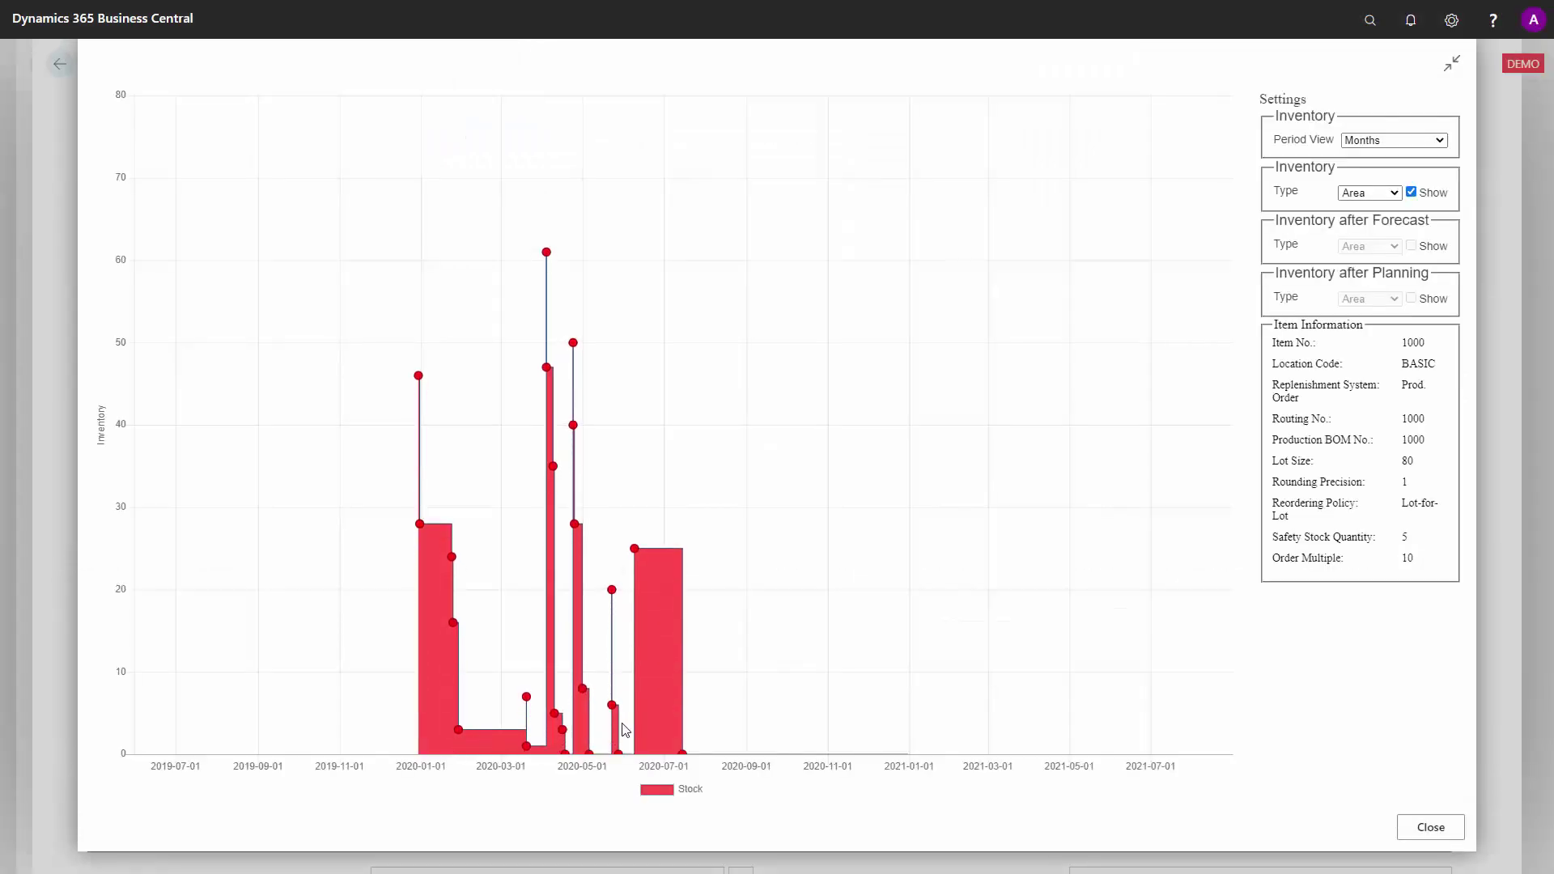
# Step: Read the data points on item 1000's stock chart, which stays above zero, then close it
pyautogui.moveTo(458, 730)
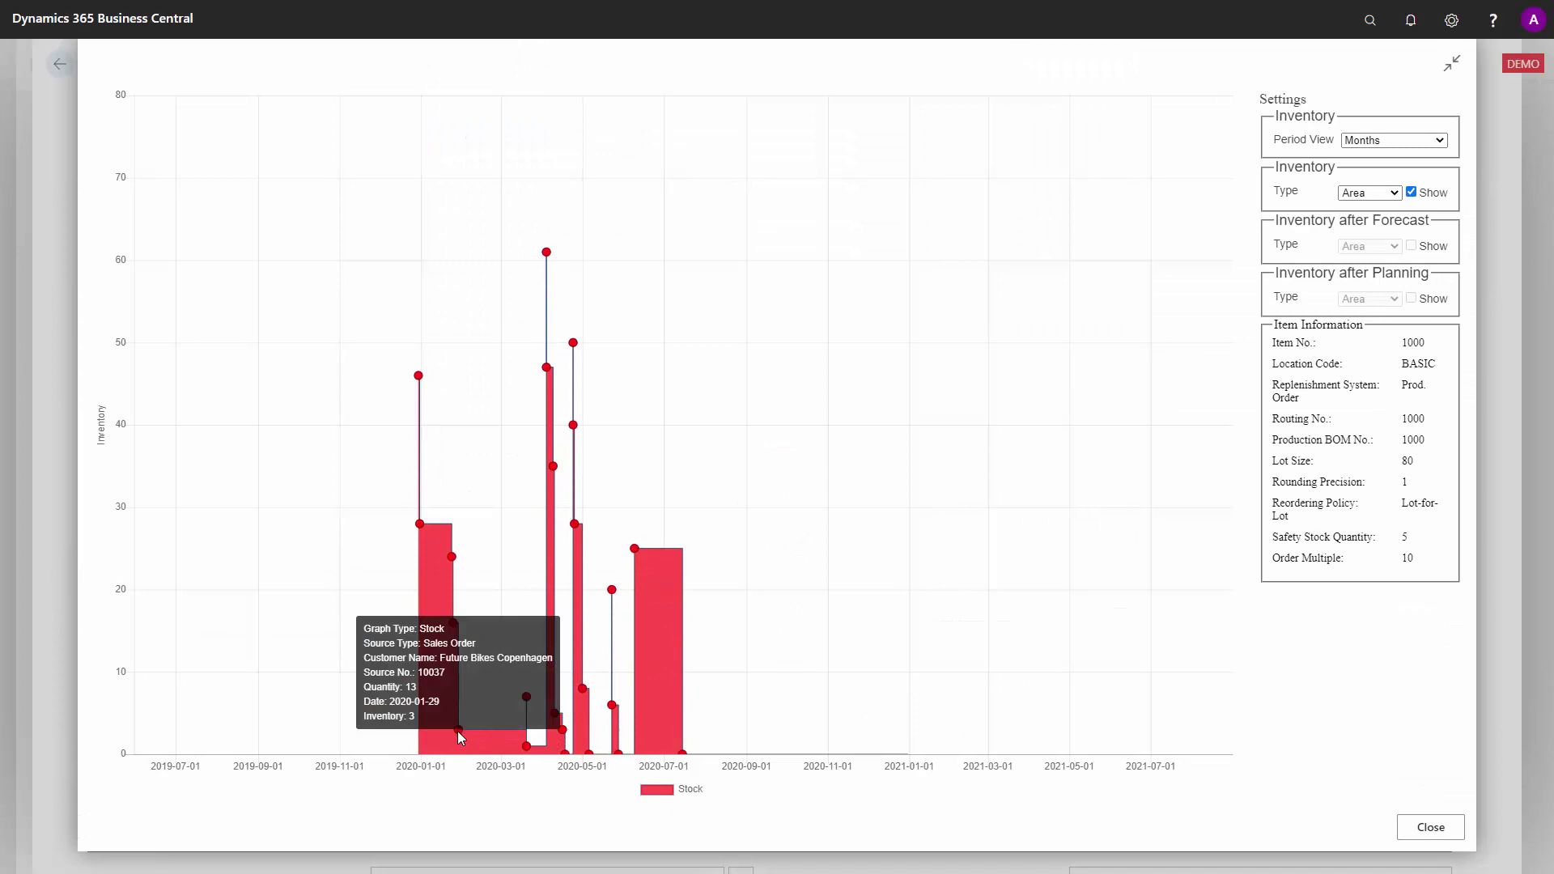
pyautogui.moveTo(419, 378)
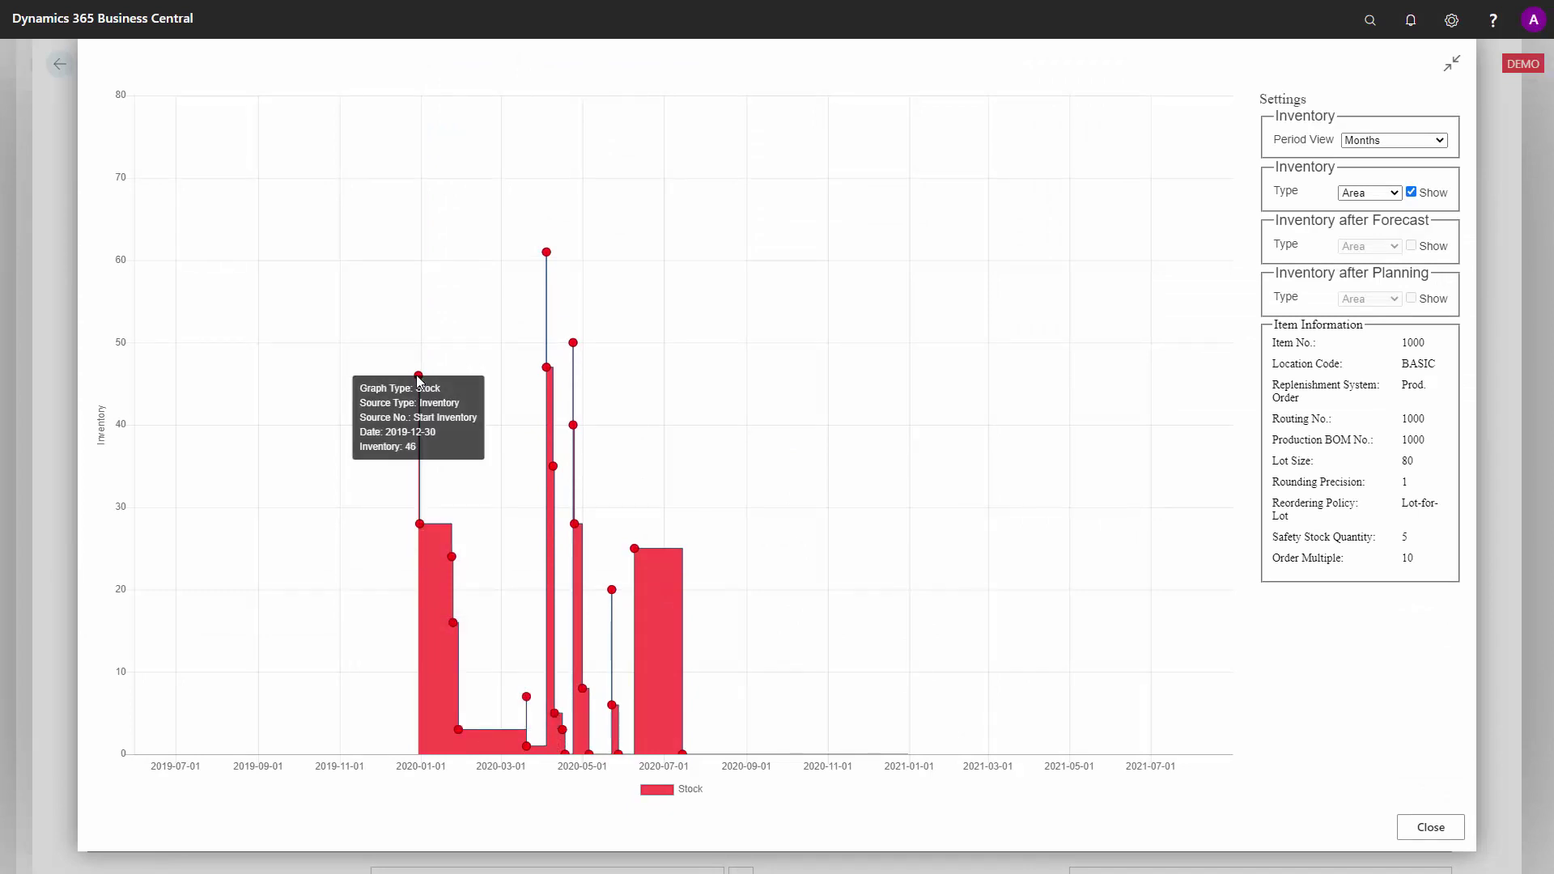
pyautogui.moveTo(684, 757)
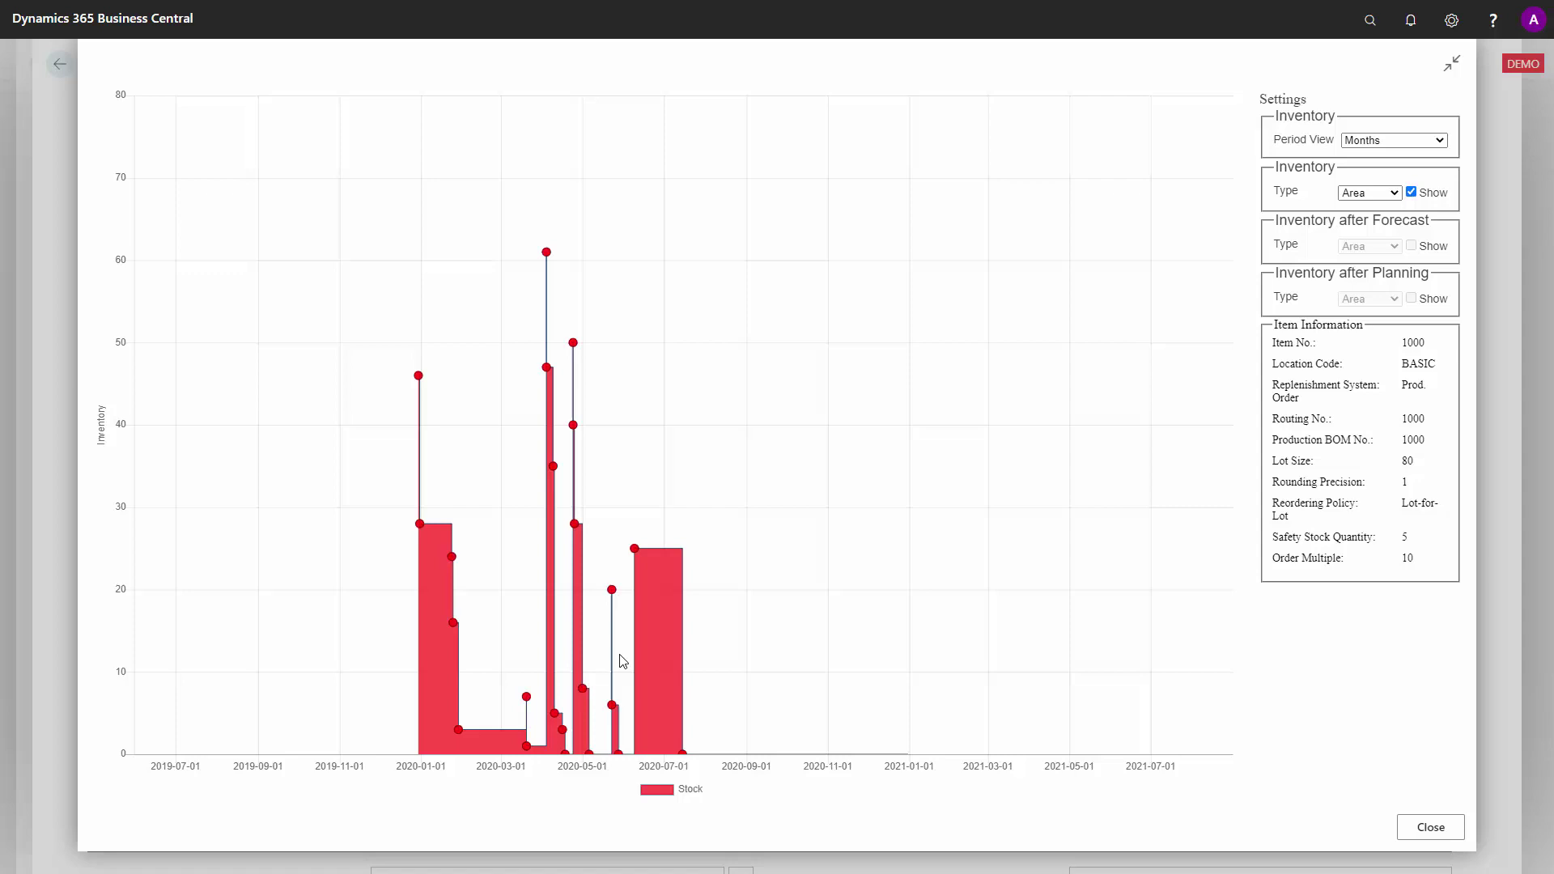
pyautogui.click(1426, 827)
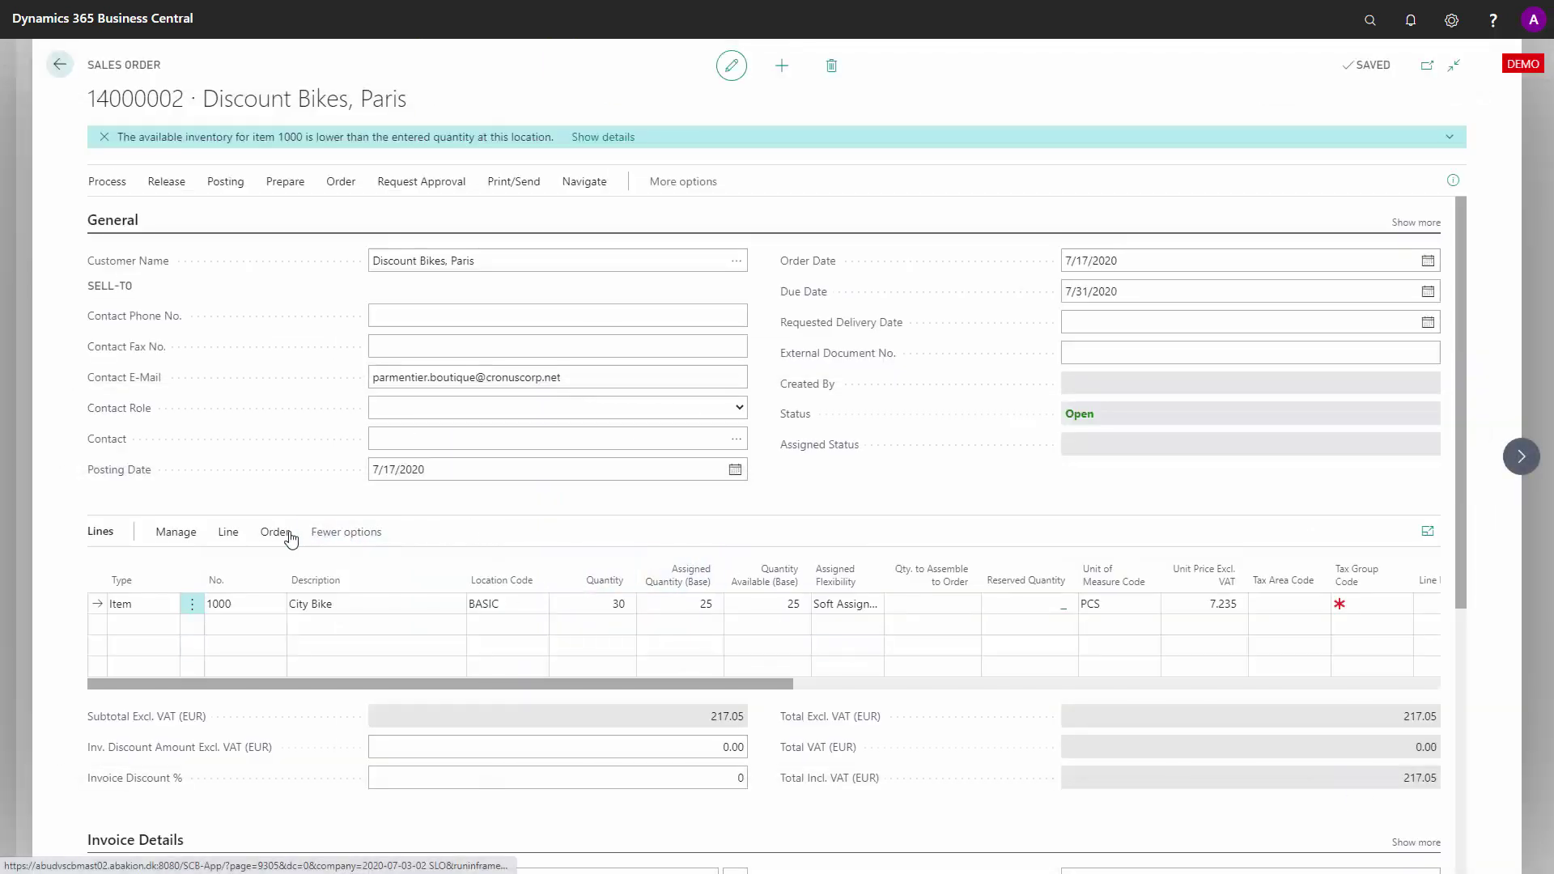
# Step: Rerun the profile with Use Assigned Quantity from Sales Order Lines off, showing stock dropping to -11
pyautogui.click(229, 535)
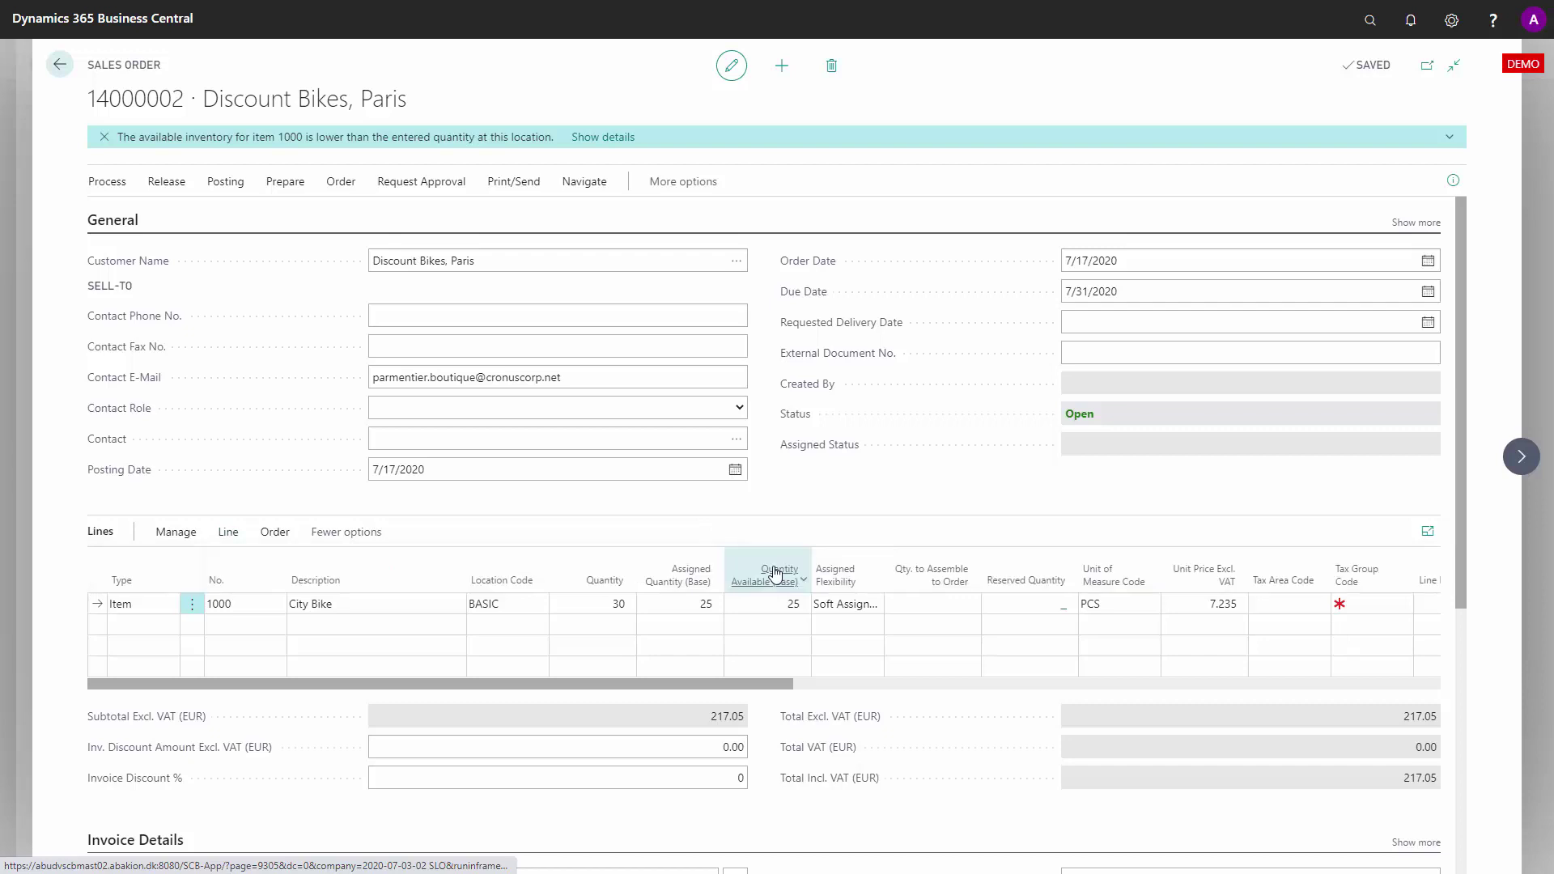
pyautogui.click(775, 573)
pyautogui.click(754, 424)
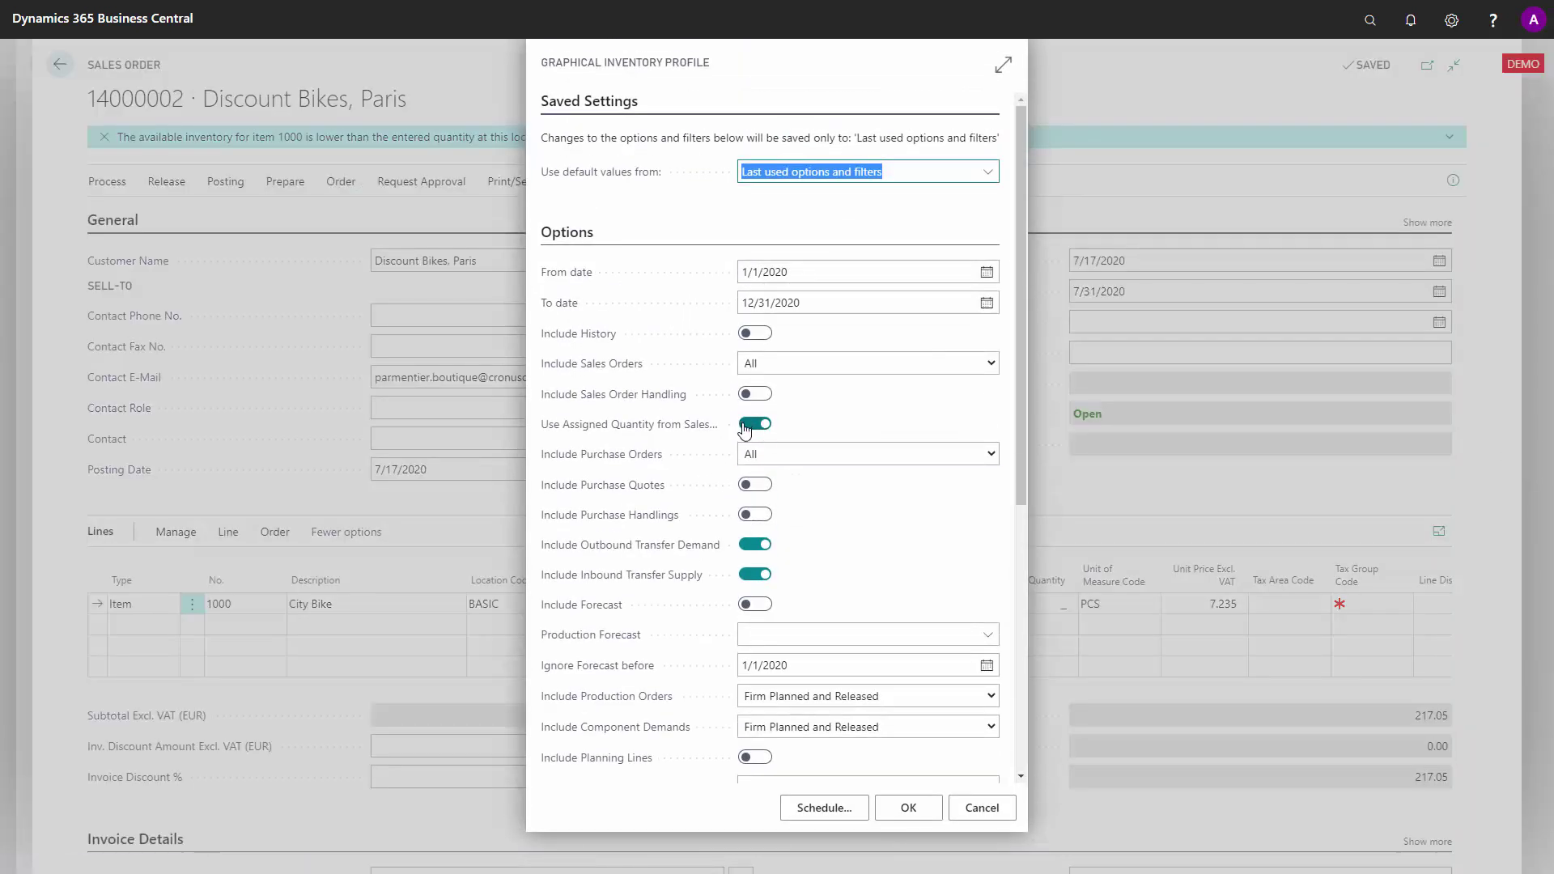
pyautogui.click(908, 808)
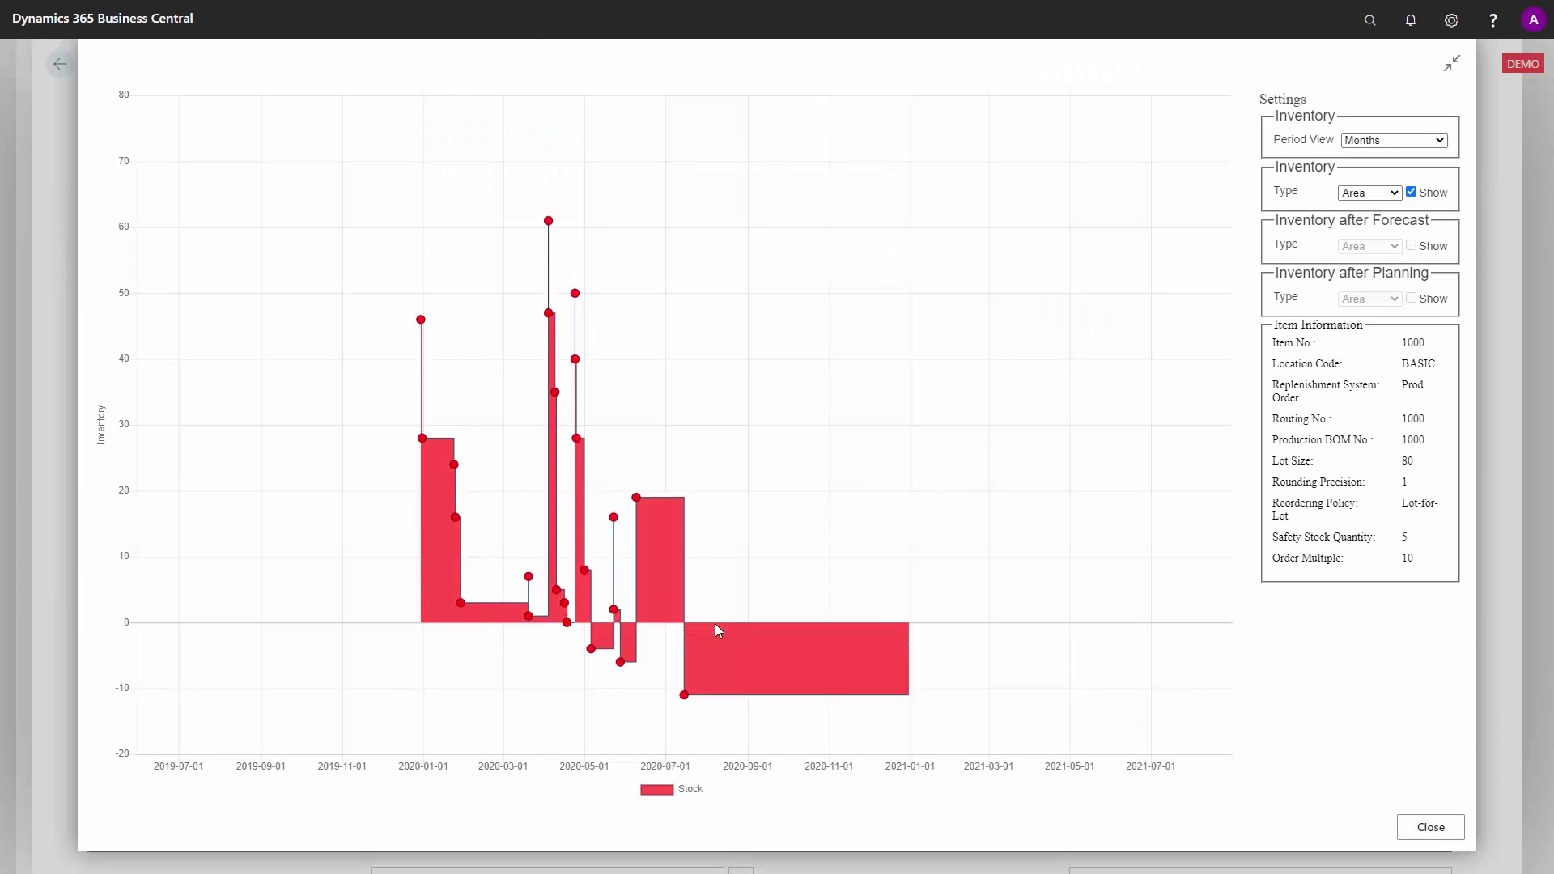
pyautogui.moveTo(591, 647)
# Step: Close the chart, check the line's 25 assigned quantity, and review the profile options before cancelling
pyautogui.click(1430, 827)
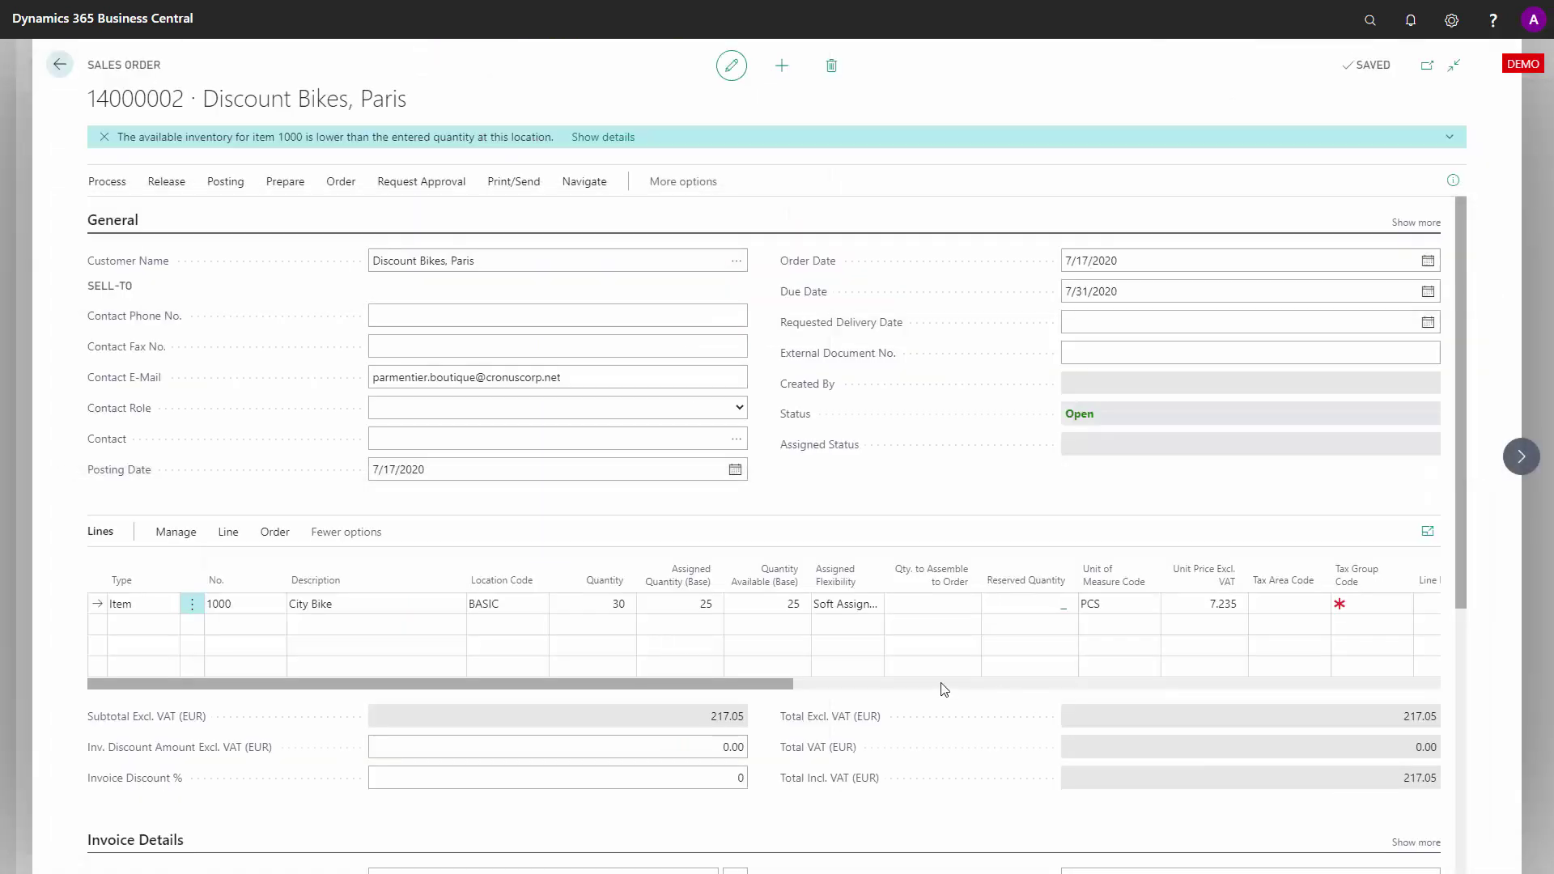
pyautogui.click(686, 606)
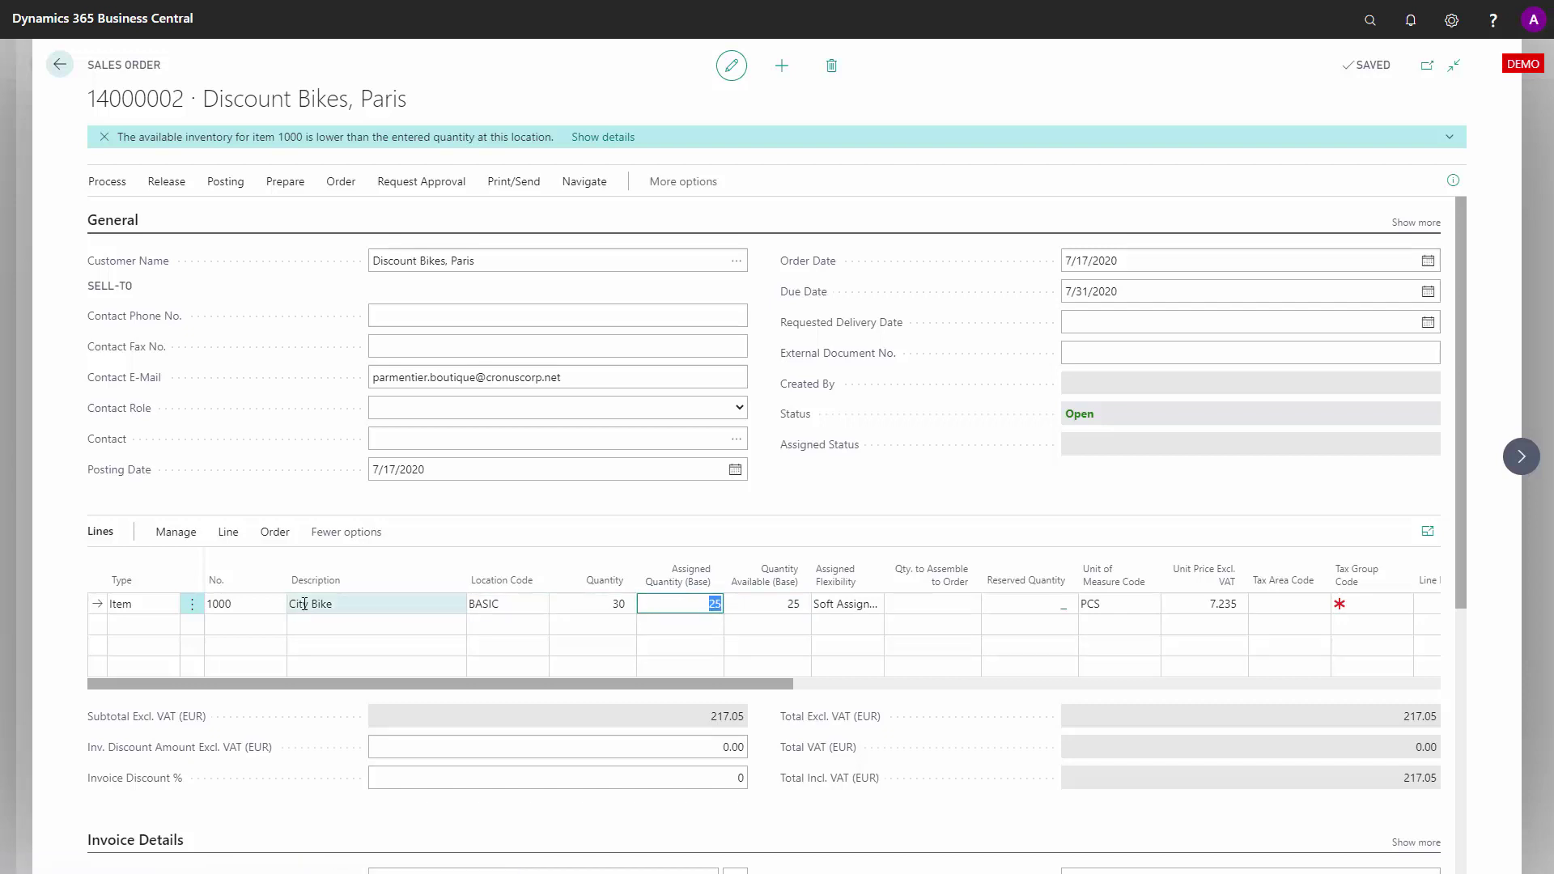
pyautogui.click(228, 531)
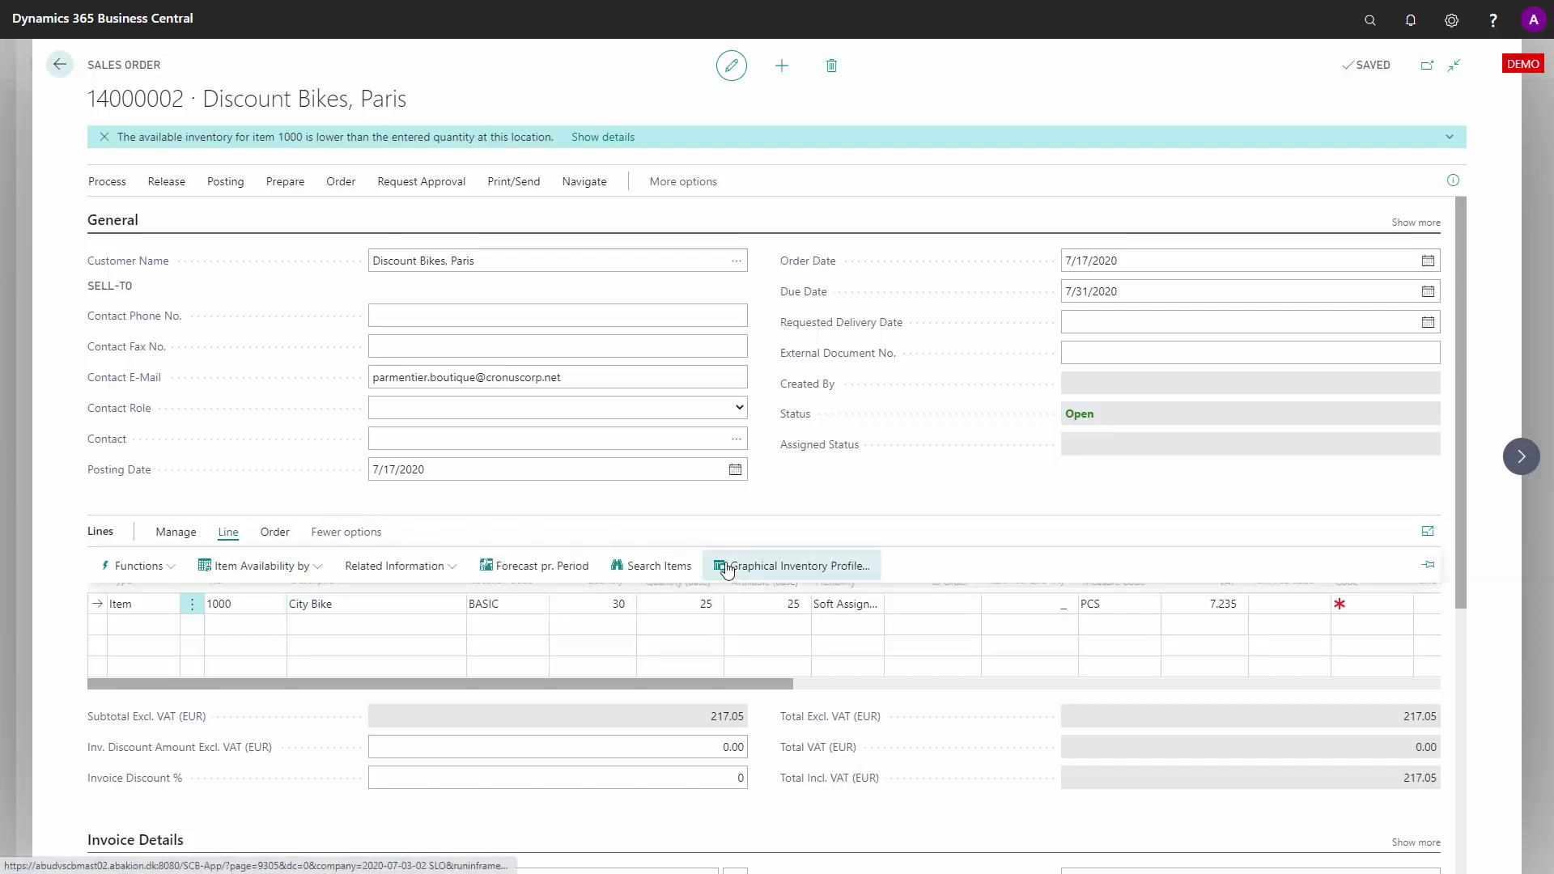
pyautogui.click(778, 566)
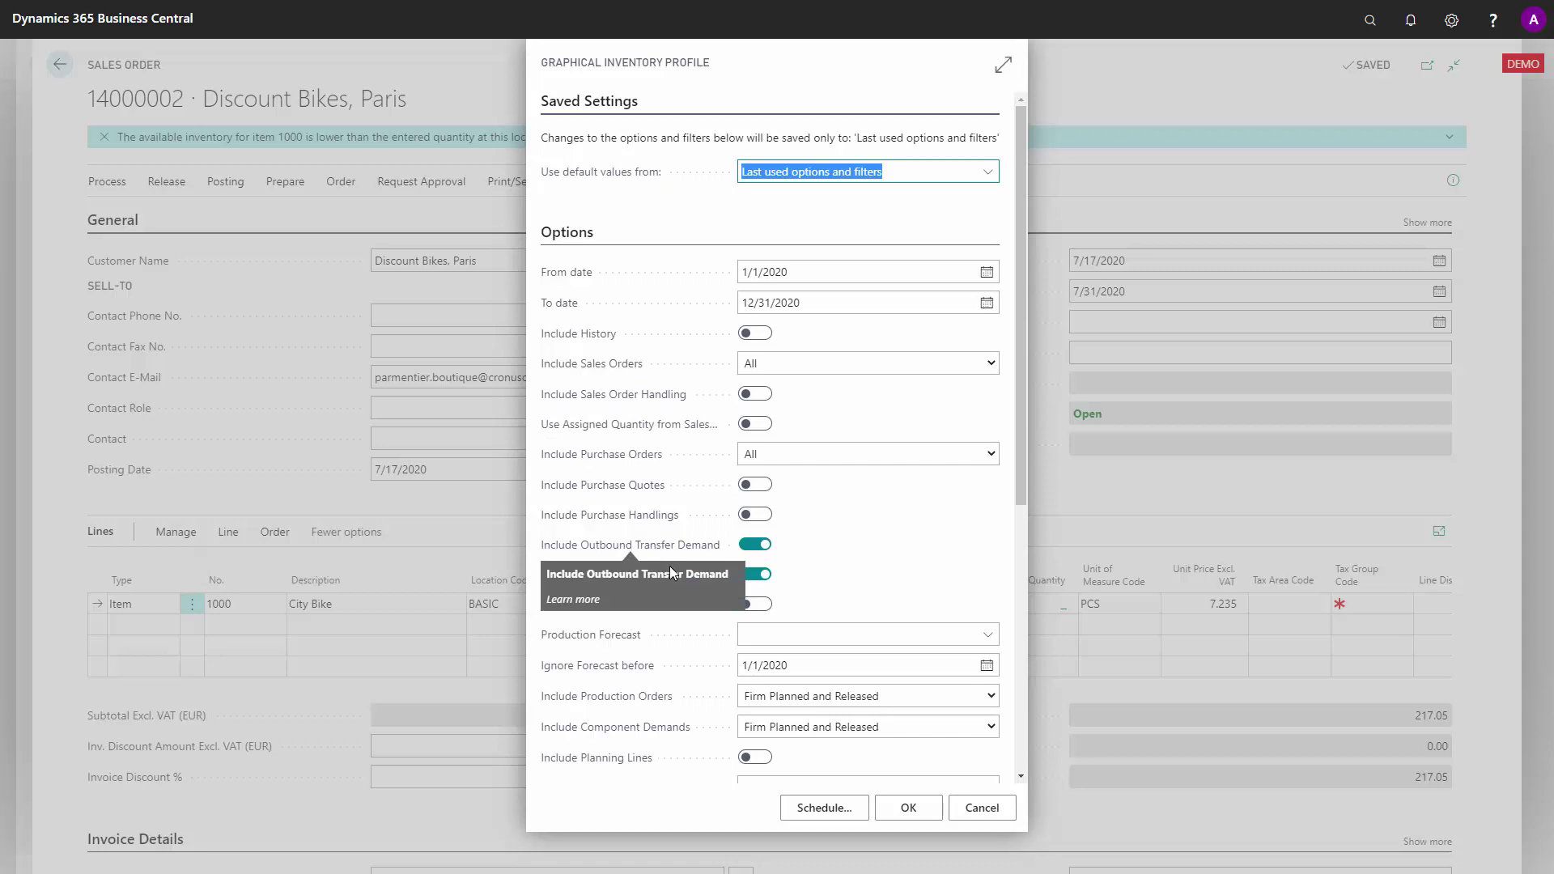
pyautogui.moveTo(1026, 382); pyautogui.dragTo(1046, 470)
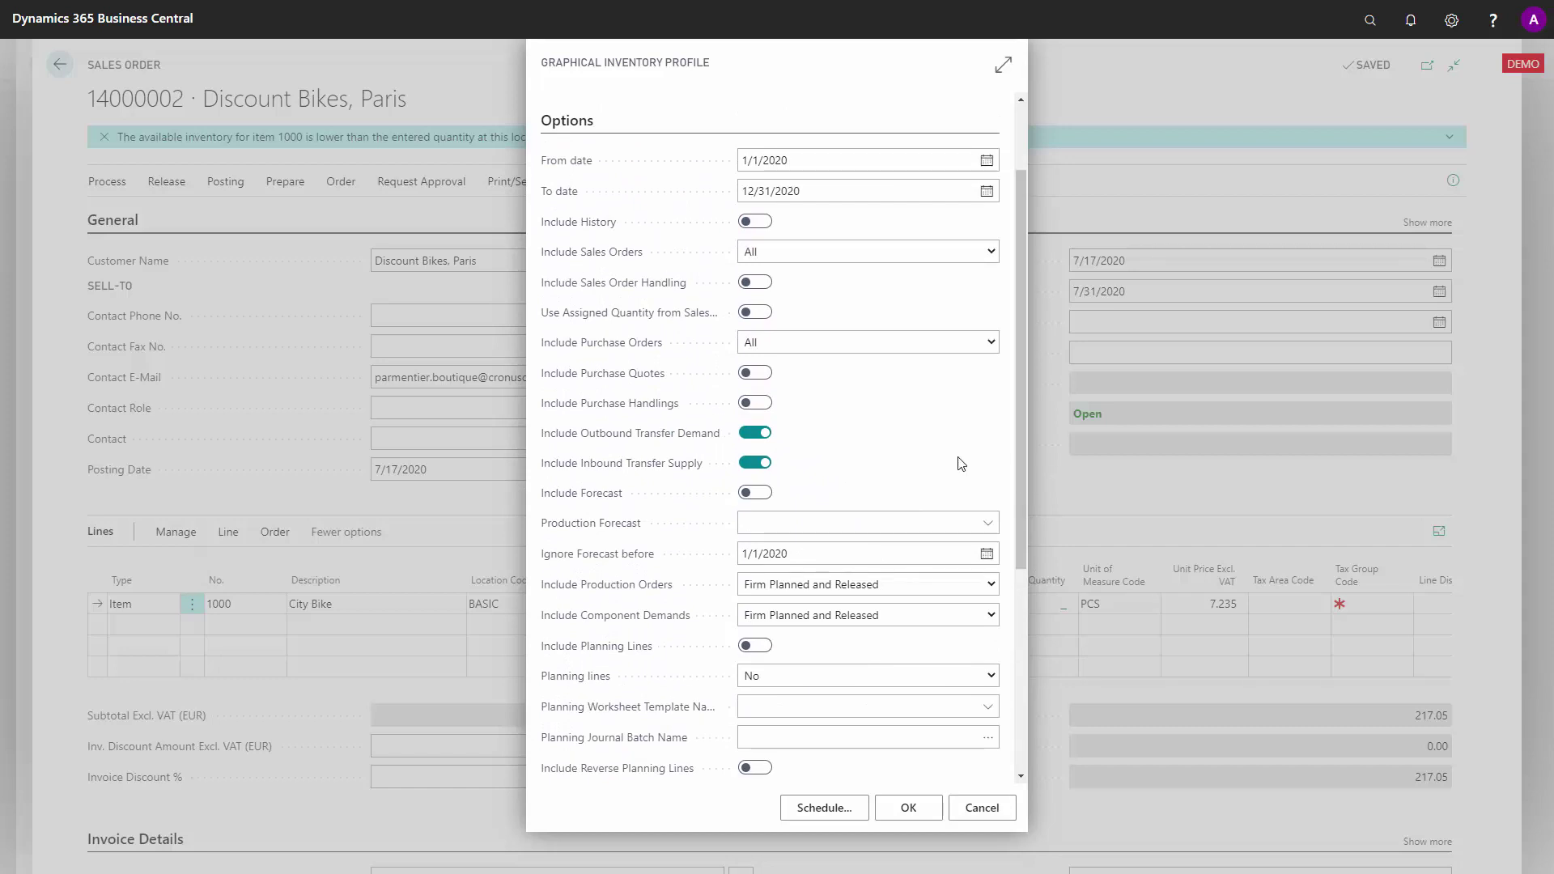
pyautogui.click(982, 808)
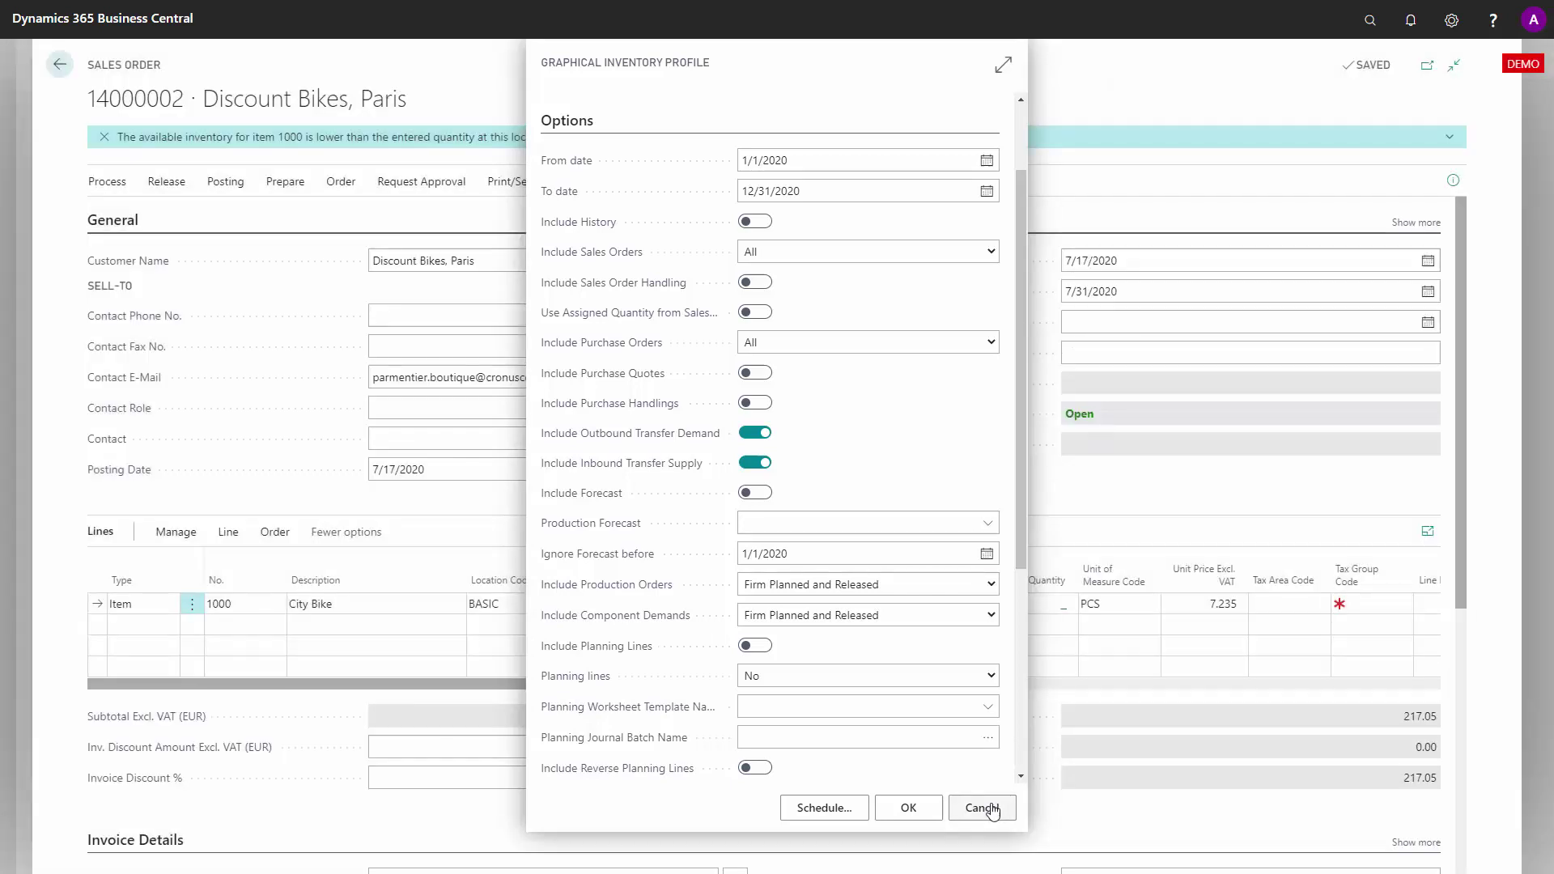
# Step: Search for 'item avail' and open the Item Avail. Gen. Setup List
pyautogui.click(1368, 25)
pyautogui.write('ite')
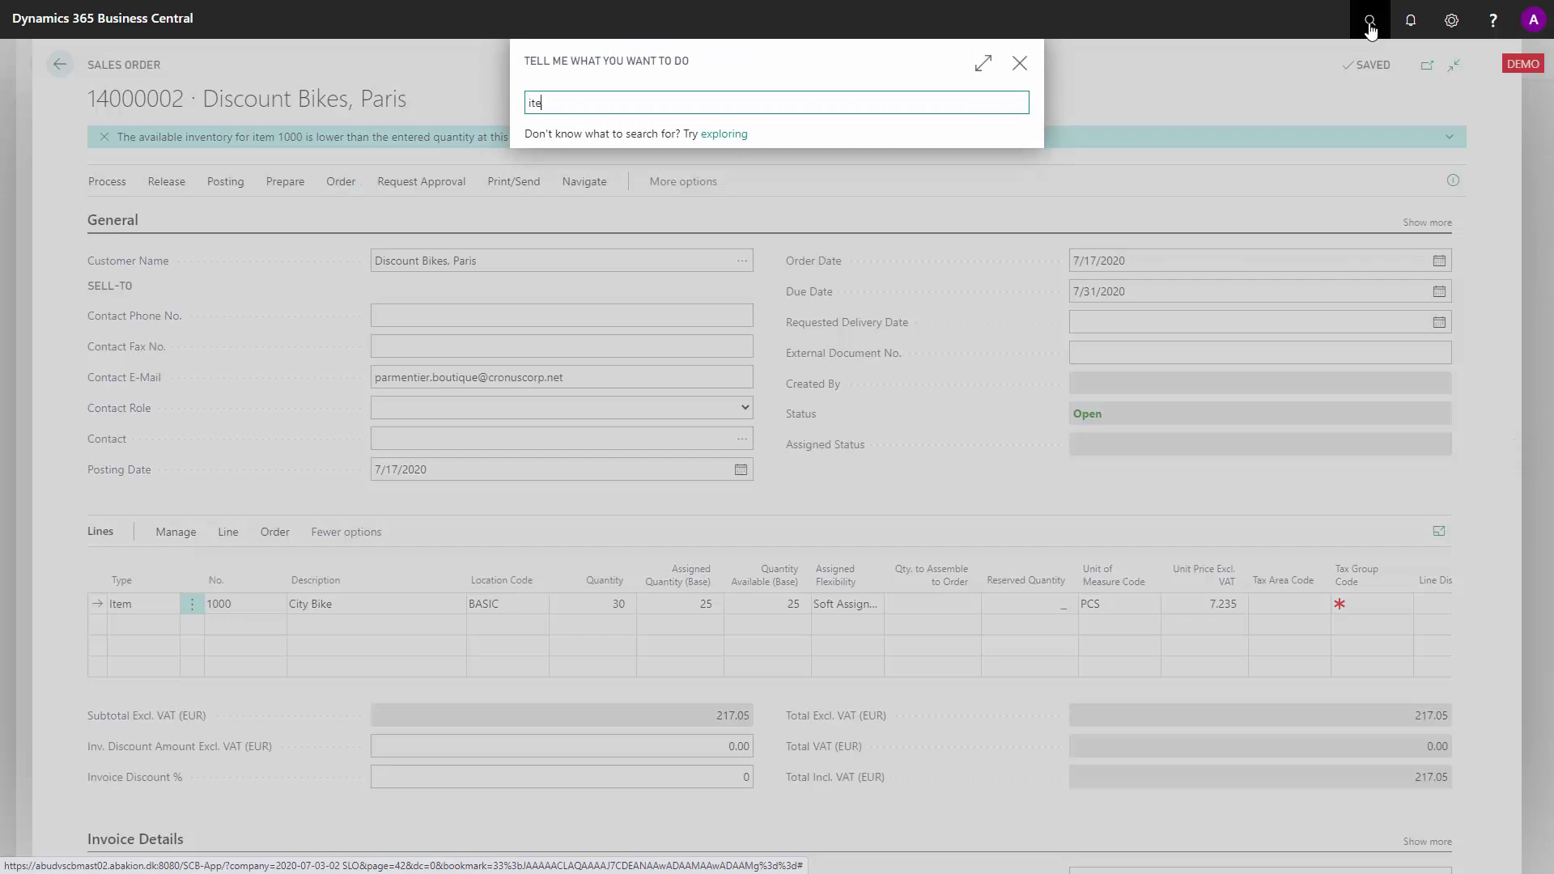
pyautogui.write('m avial')
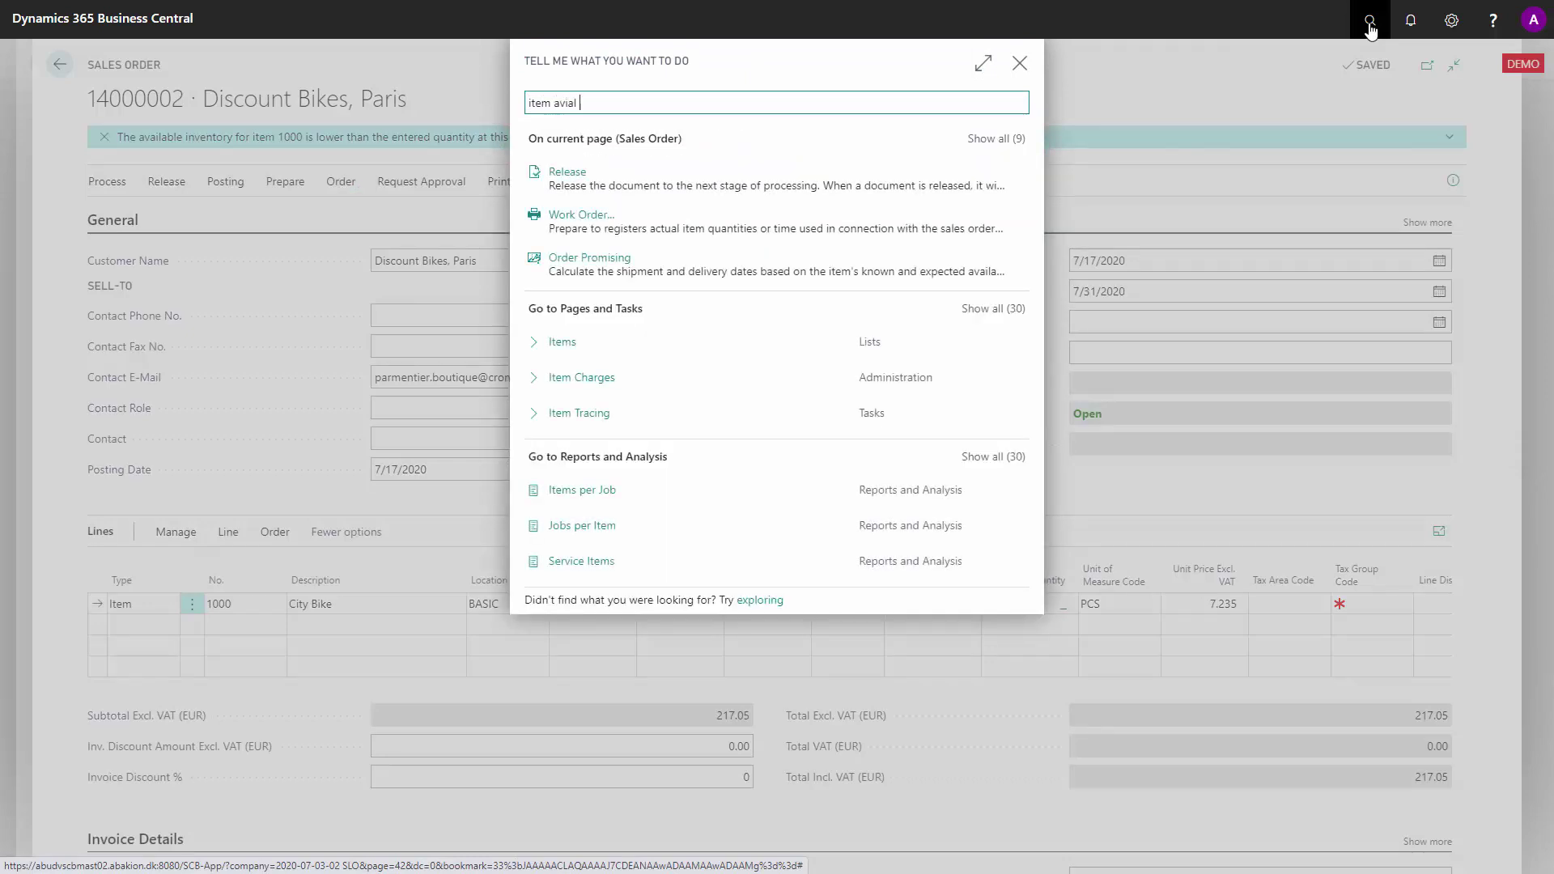
pyautogui.press('BackSpace')
pyautogui.press('BackSpace')
pyautogui.press('BackSpace')
pyautogui.write('ail')
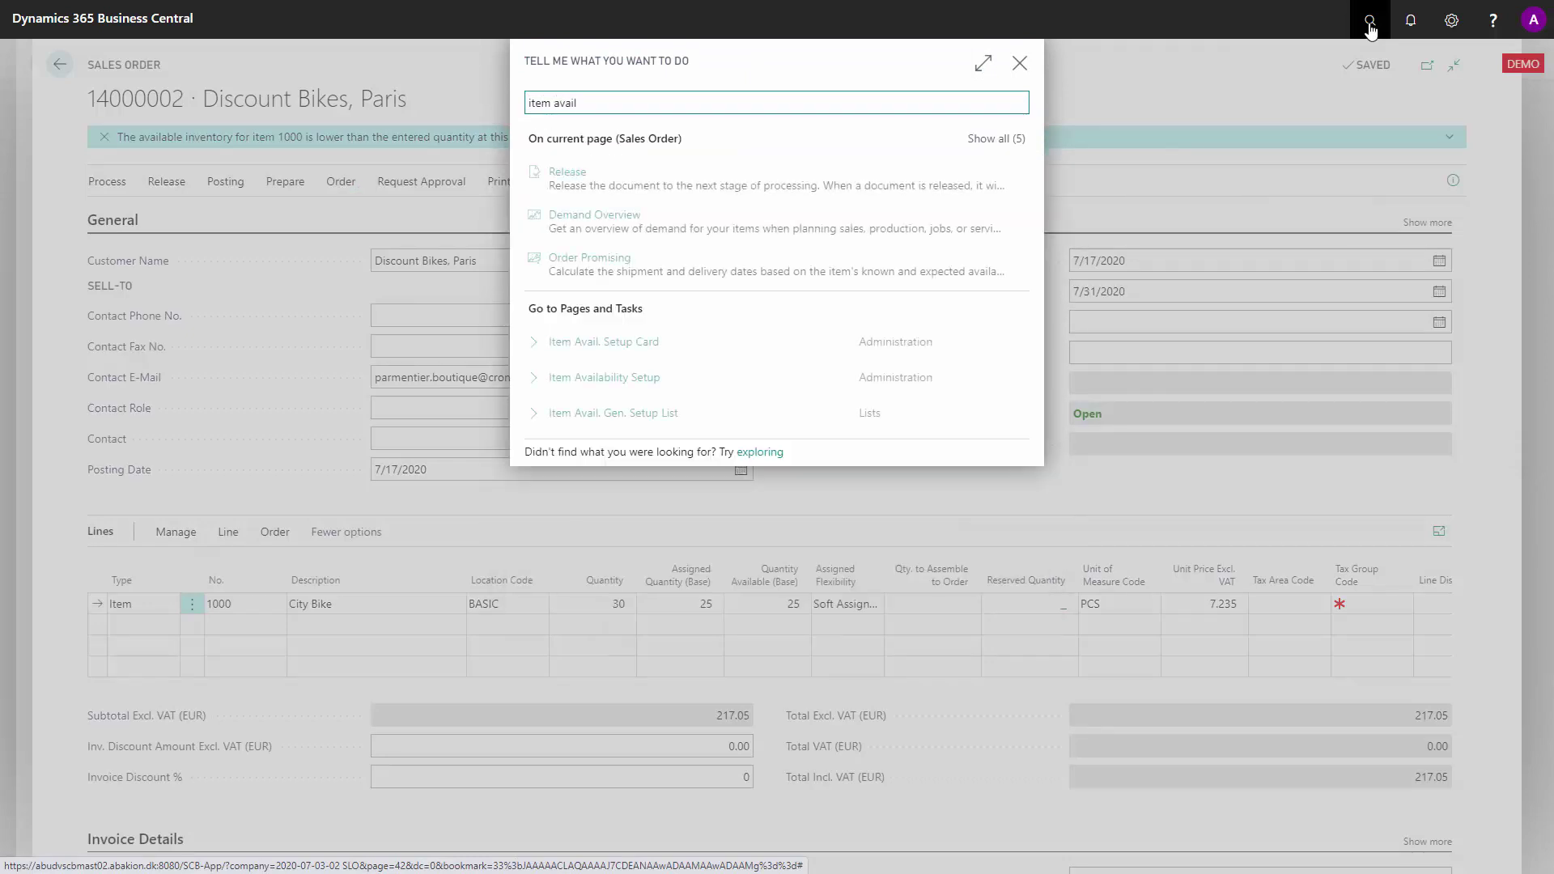
pyautogui.click(654, 414)
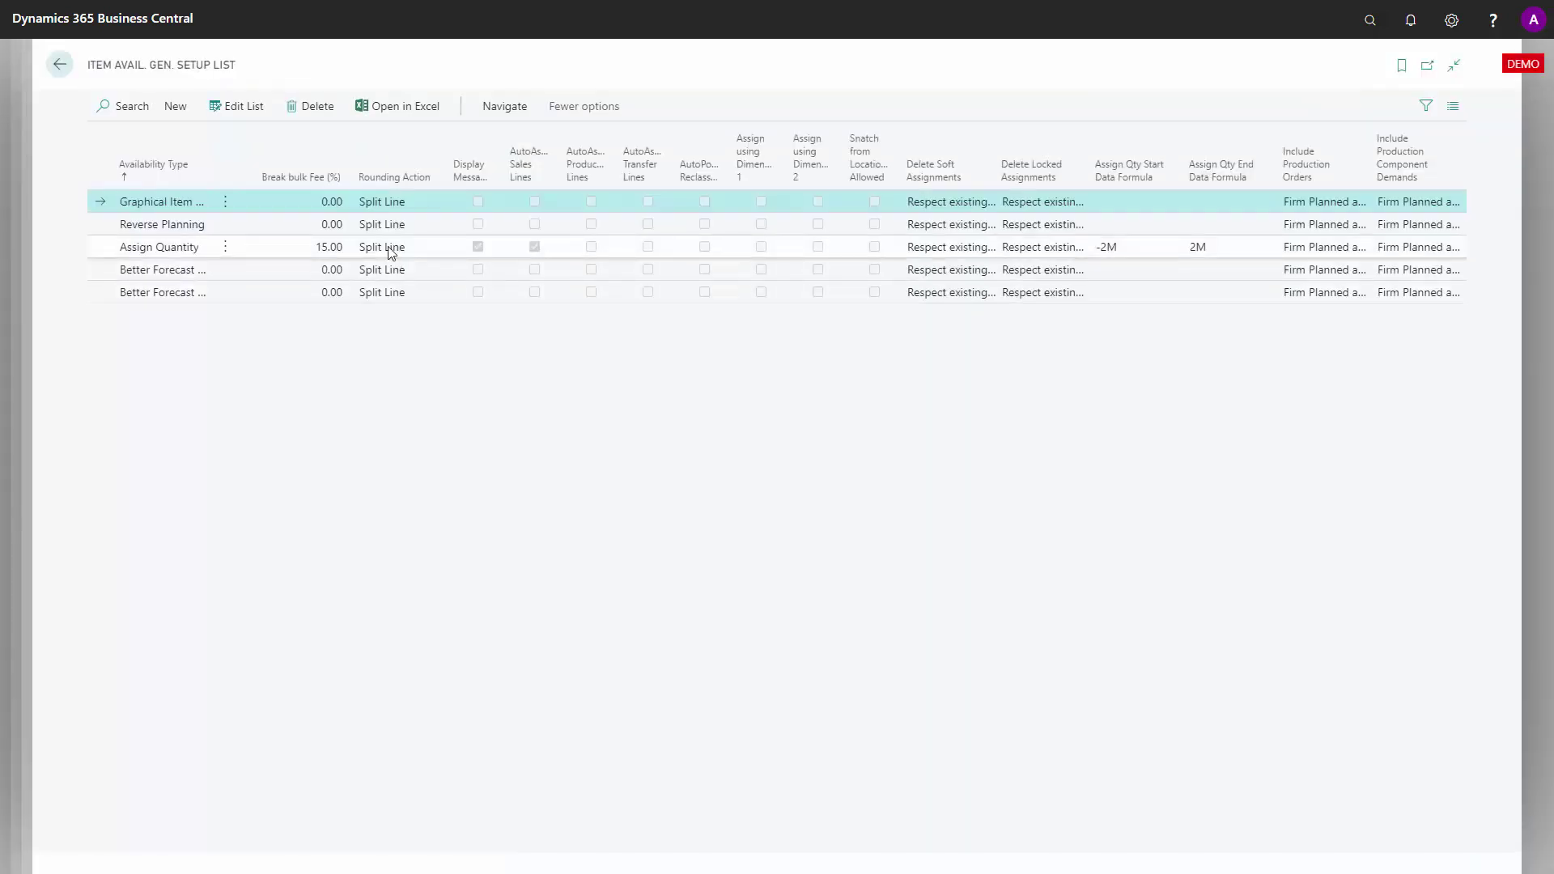
# Step: Open the Item Availability General Setup Card for the Assign Quantity record
pyautogui.click(388, 248)
pyautogui.click(502, 114)
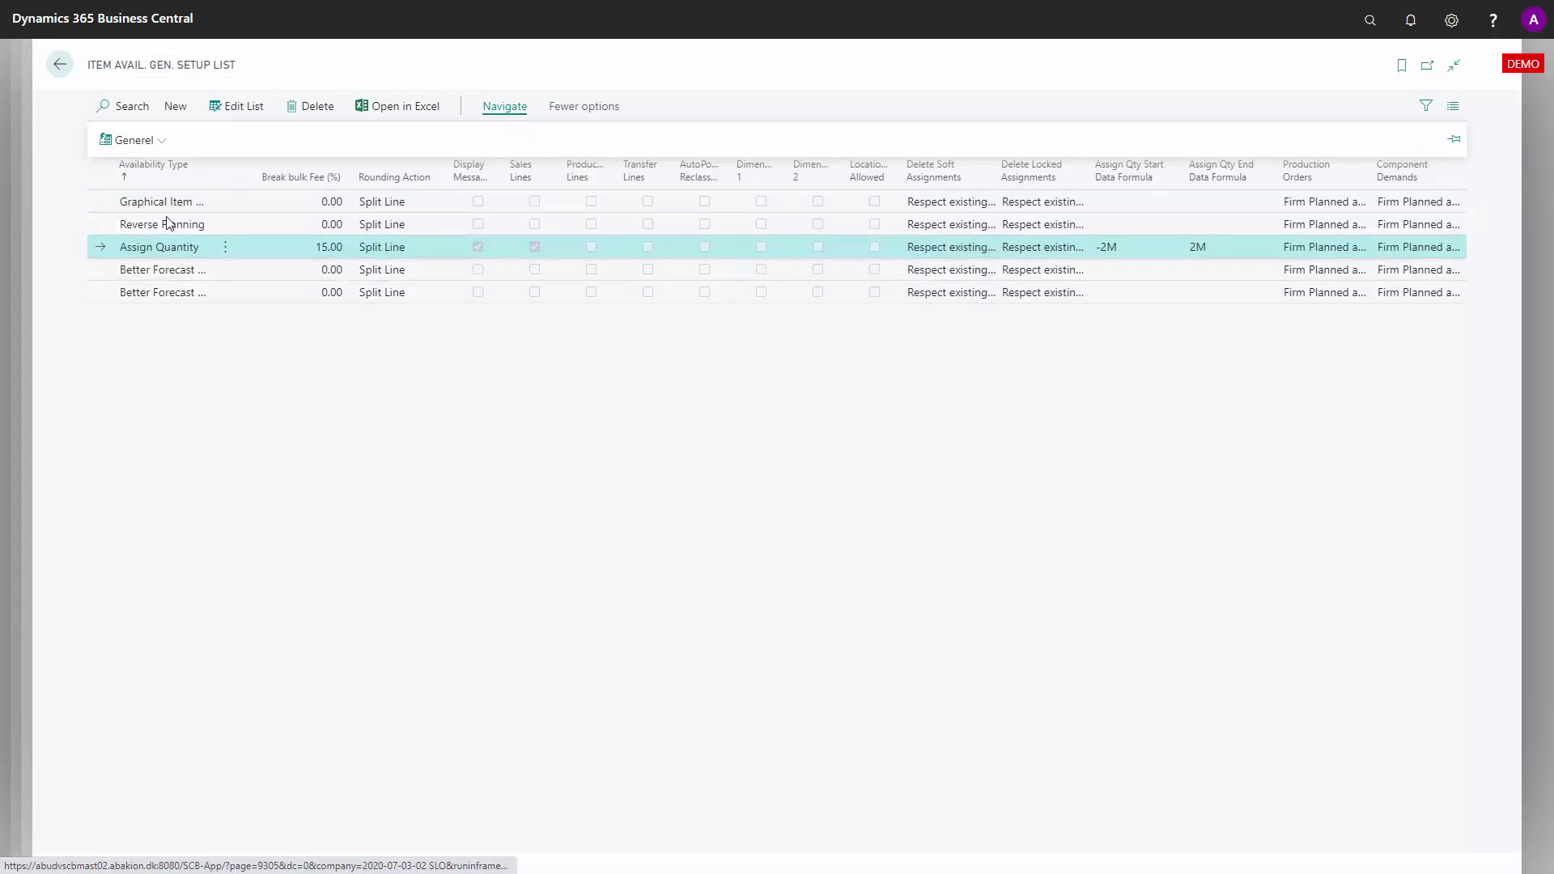
pyautogui.click(161, 141)
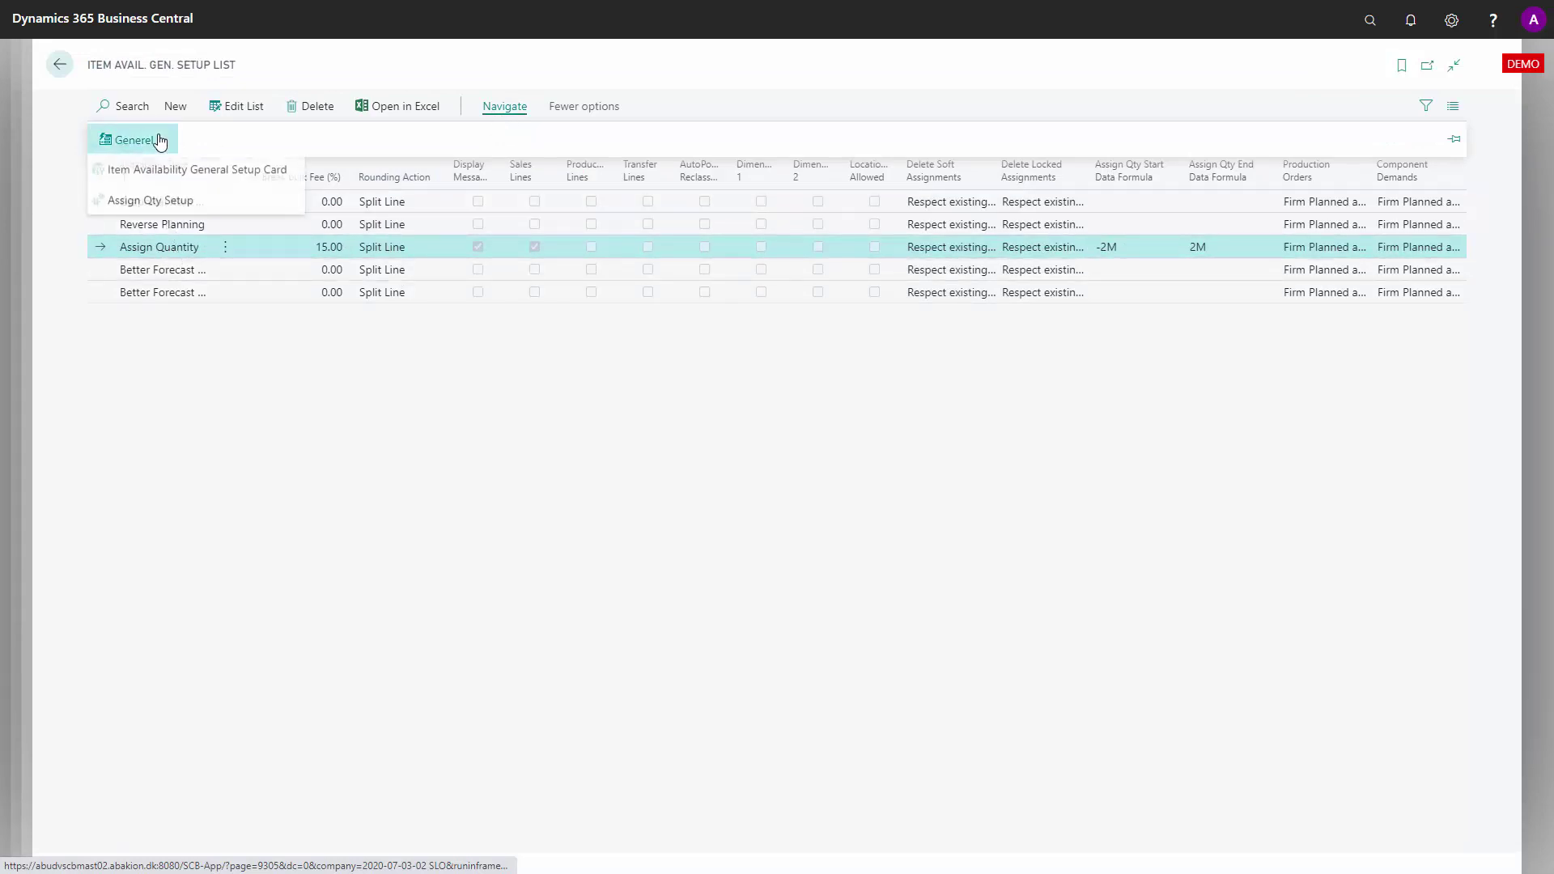
pyautogui.click(208, 170)
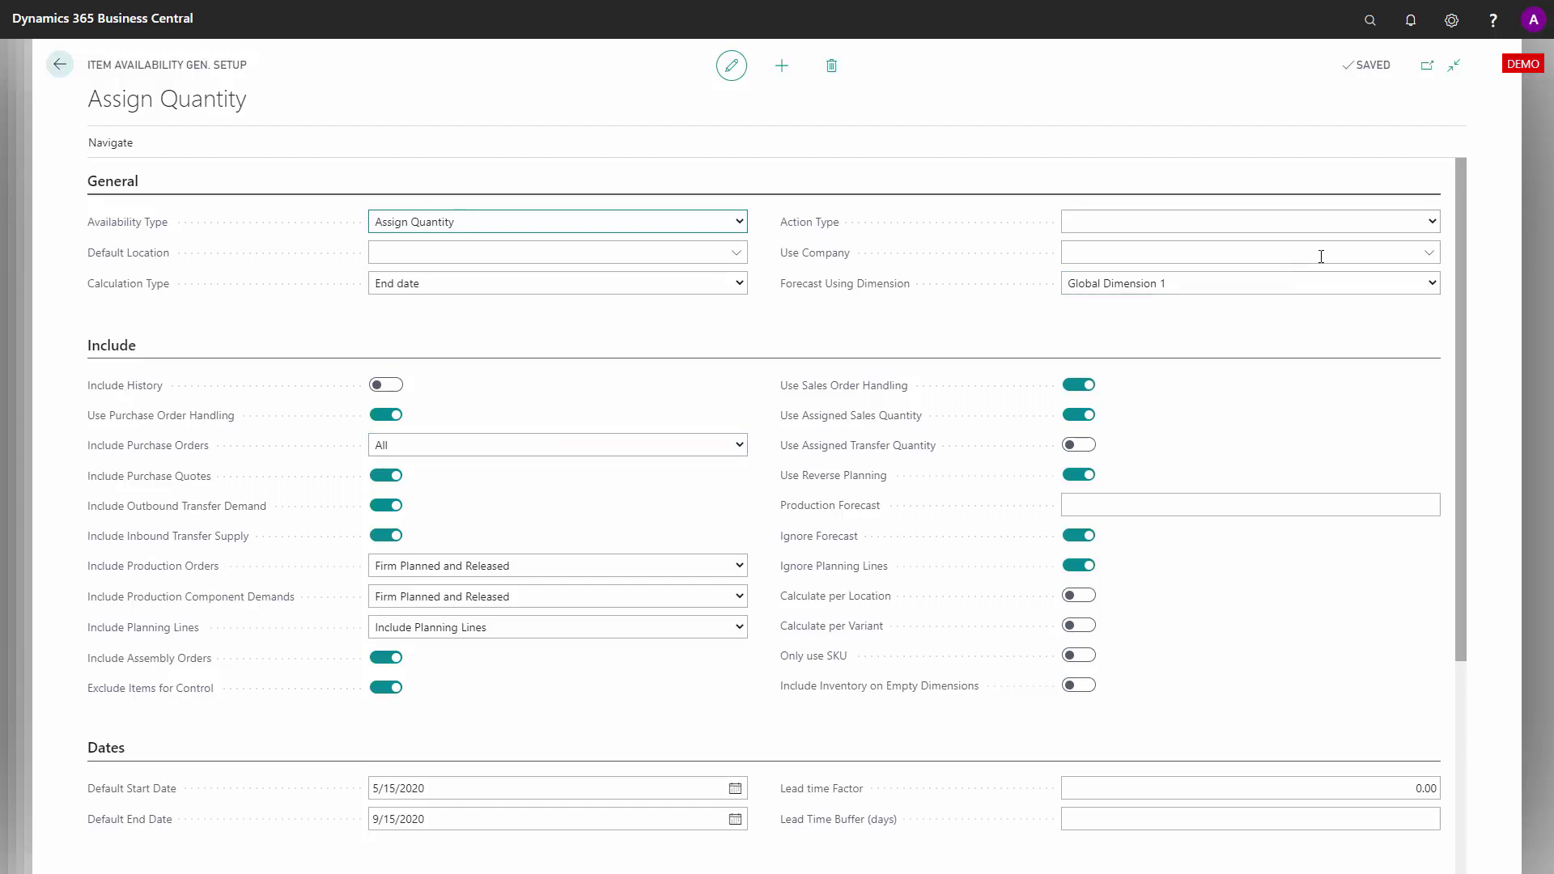
pyautogui.moveTo(1458, 210); pyautogui.dragTo(1464, 492)
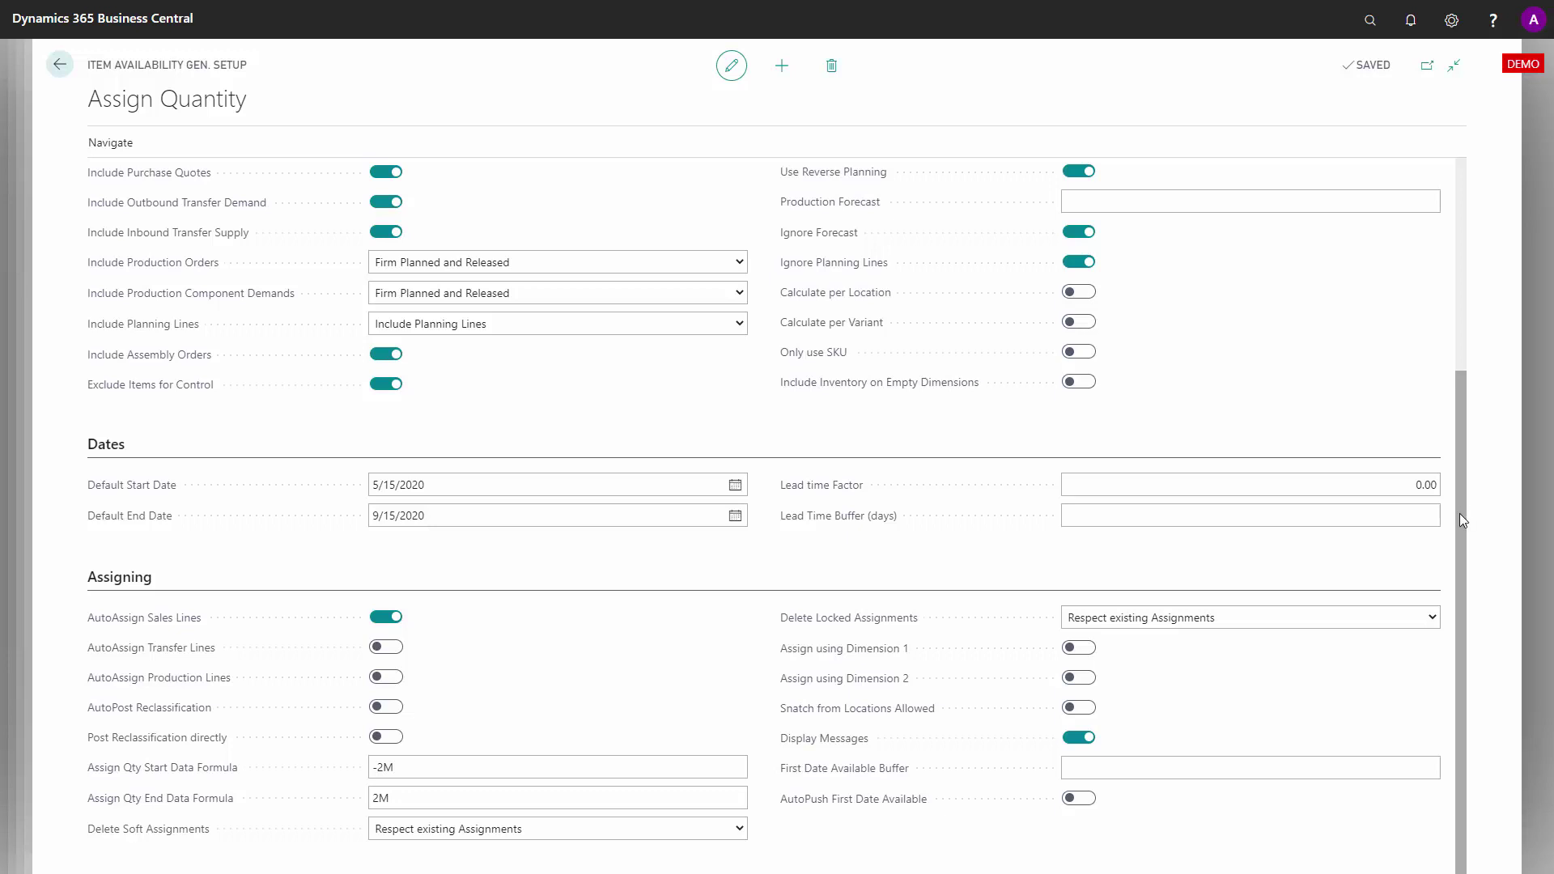
pyautogui.scroll(4, 1464, 414)
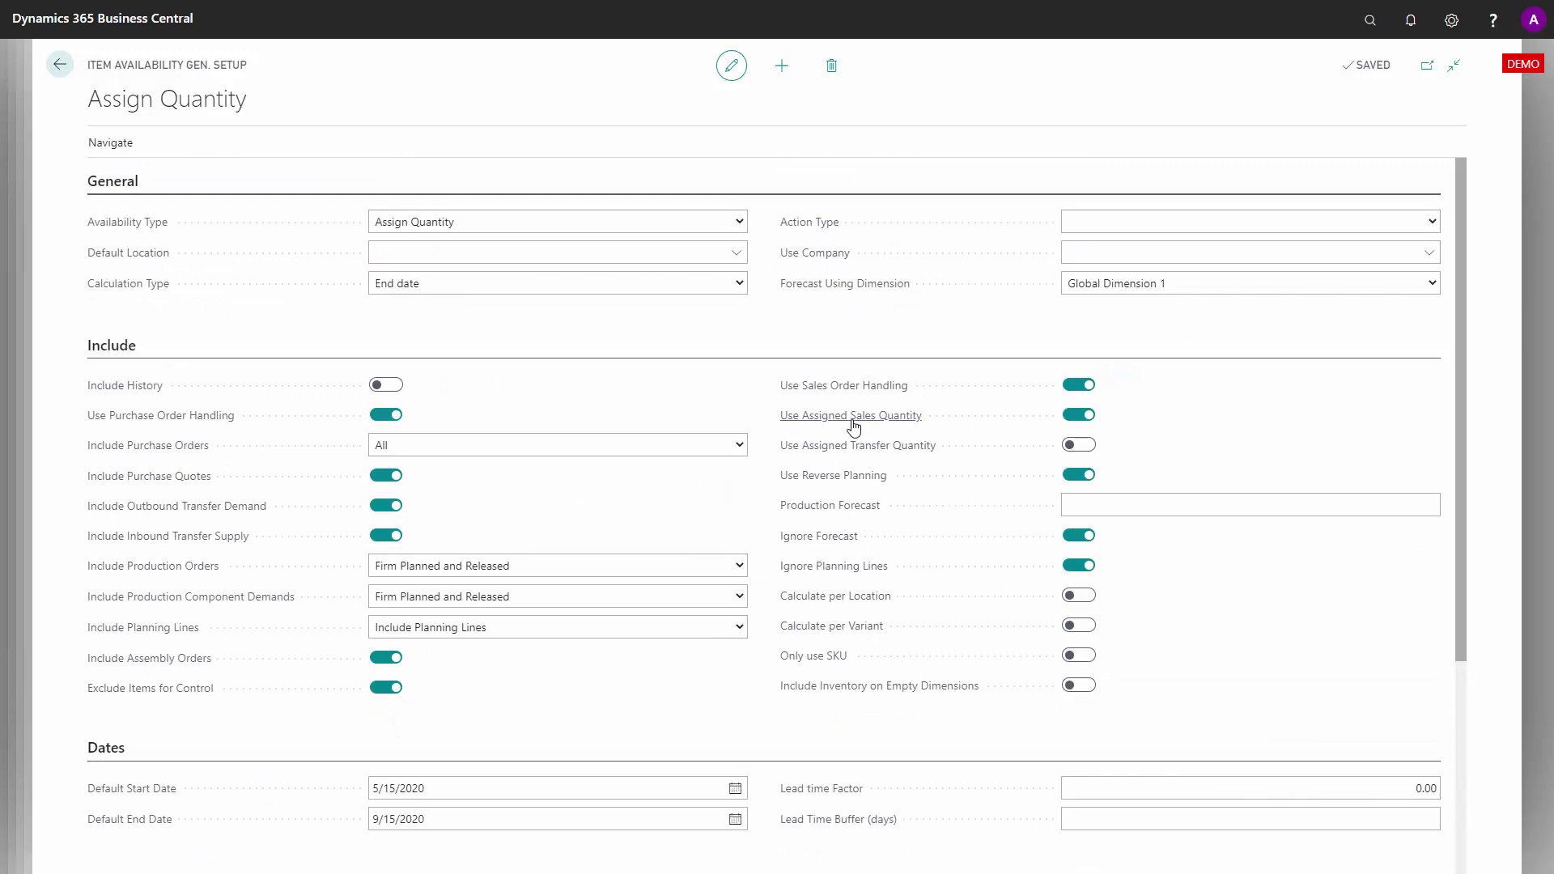